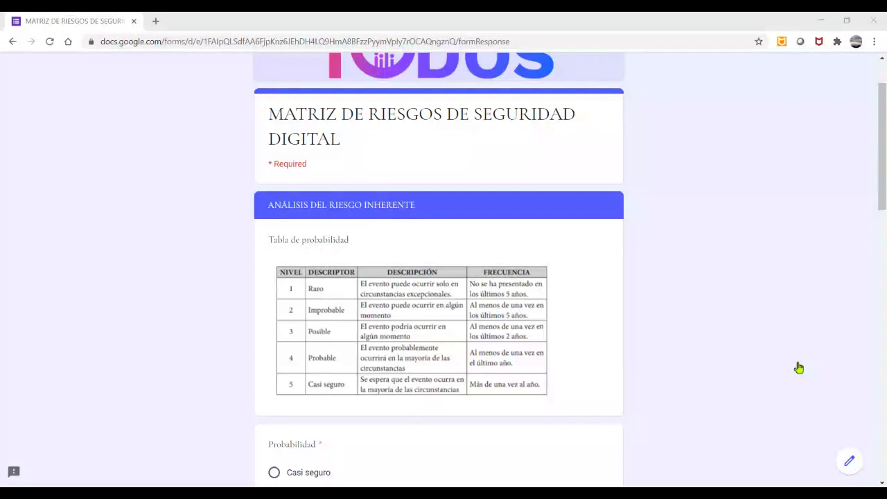
Return from the Análisis del riesgo inherente section to the form's preceding section
{"action": "left_click", "coordinate": [798, 367]}
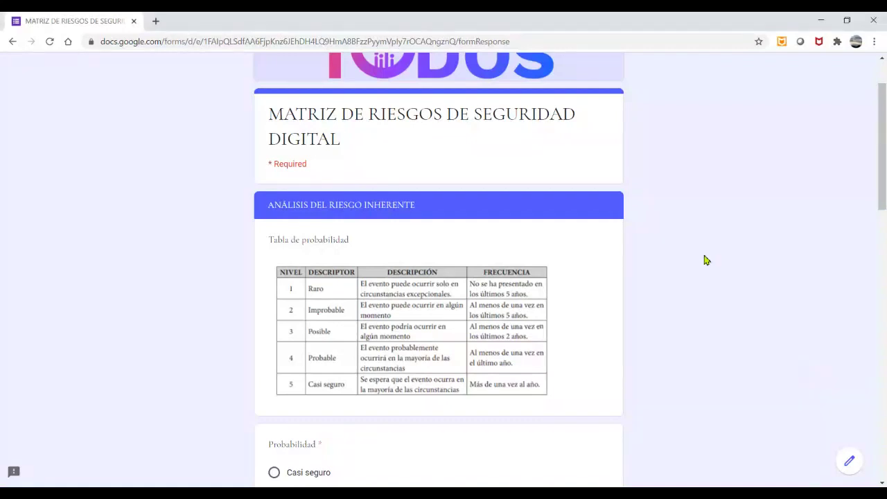
{"action": "scroll", "coordinate": [705, 260], "scroll_direction": "up", "scroll_amount": 1}
{"action": "scroll", "coordinate": [705, 260], "scroll_direction": "down", "scroll_amount": 4}
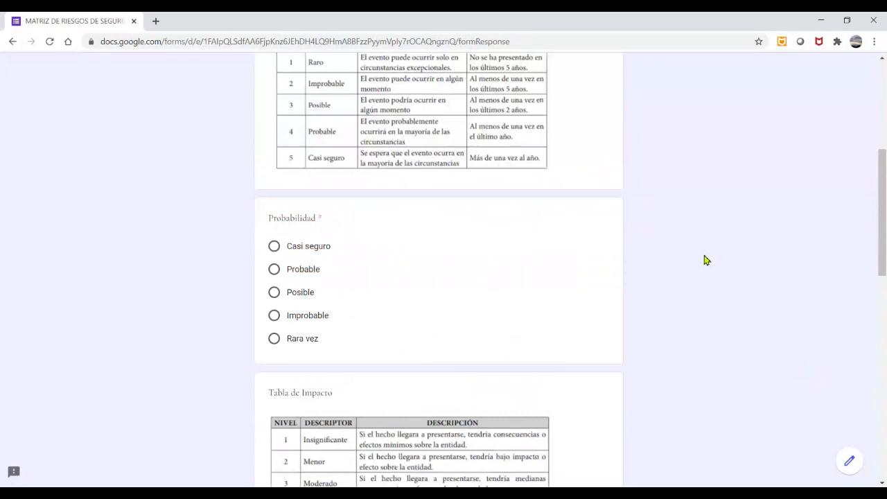
{"action": "scroll", "coordinate": [705, 259], "scroll_direction": "down", "scroll_amount": 3}
{"action": "scroll", "coordinate": [706, 260], "scroll_direction": "down", "scroll_amount": 6}
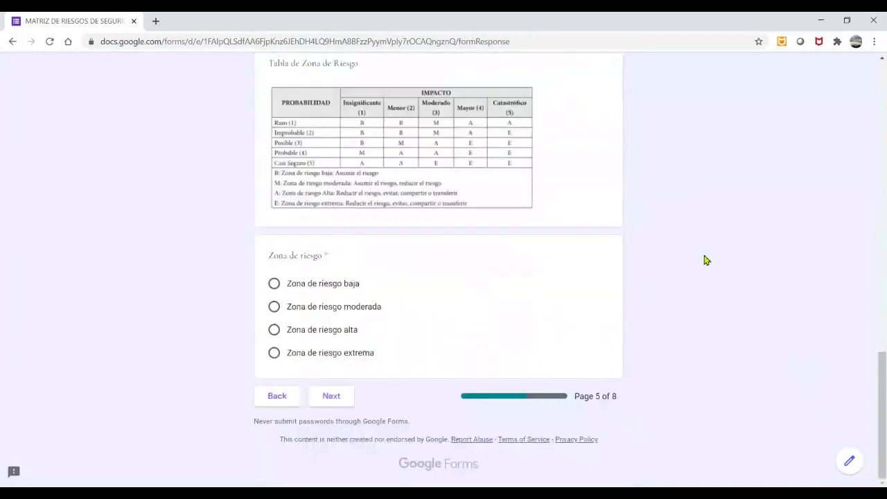
{"action": "left_click", "coordinate": [264, 404]}
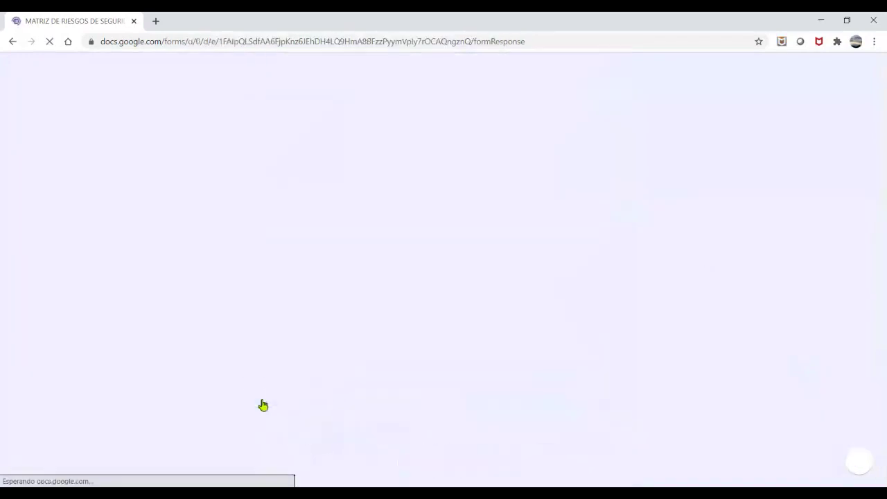
Review the Identificación del riesgo answers, from the digital security risk and its description through the vulnerability checklist to the Amenaza selection
{"action": "scroll", "coordinate": [637, 358], "scroll_direction": "down", "scroll_amount": 2}
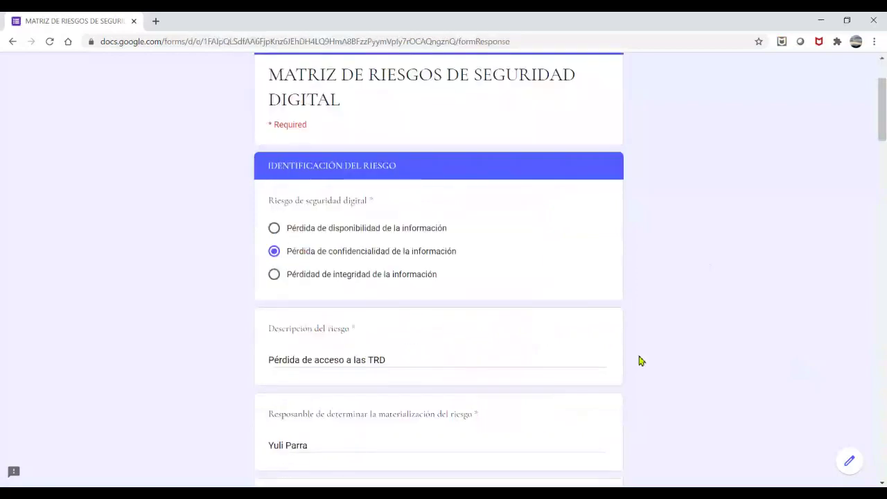
{"action": "scroll", "coordinate": [639, 360], "scroll_direction": "down", "scroll_amount": 1}
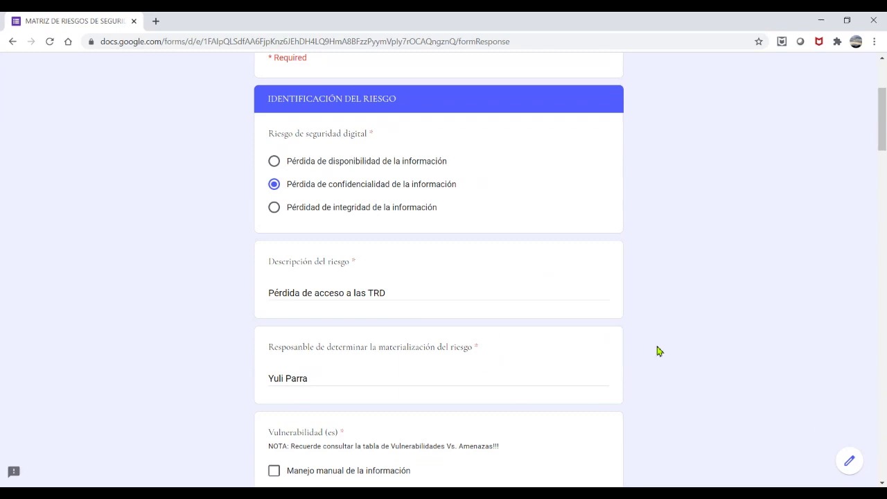
{"action": "scroll", "coordinate": [674, 324], "scroll_direction": "down", "scroll_amount": 1}
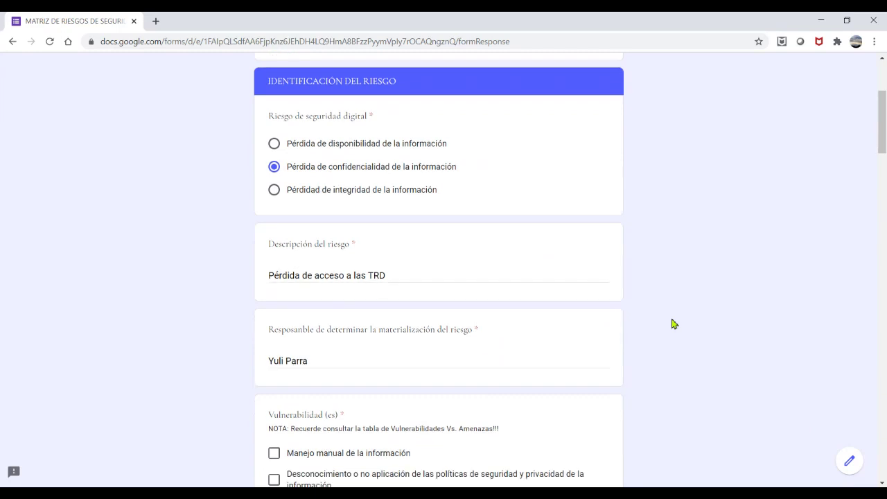
{"action": "scroll", "coordinate": [674, 323], "scroll_direction": "down", "scroll_amount": 1}
{"action": "scroll", "coordinate": [673, 324], "scroll_direction": "down", "scroll_amount": 1}
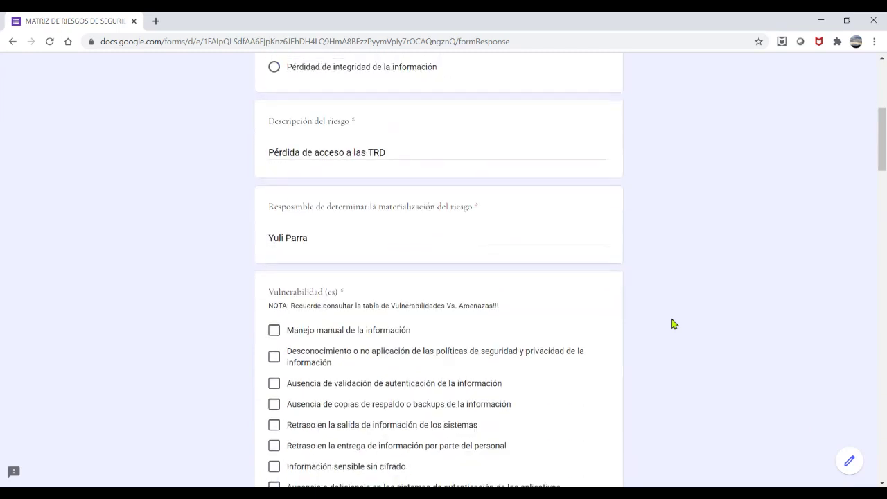
{"action": "scroll", "coordinate": [674, 324], "scroll_direction": "up", "scroll_amount": 2}
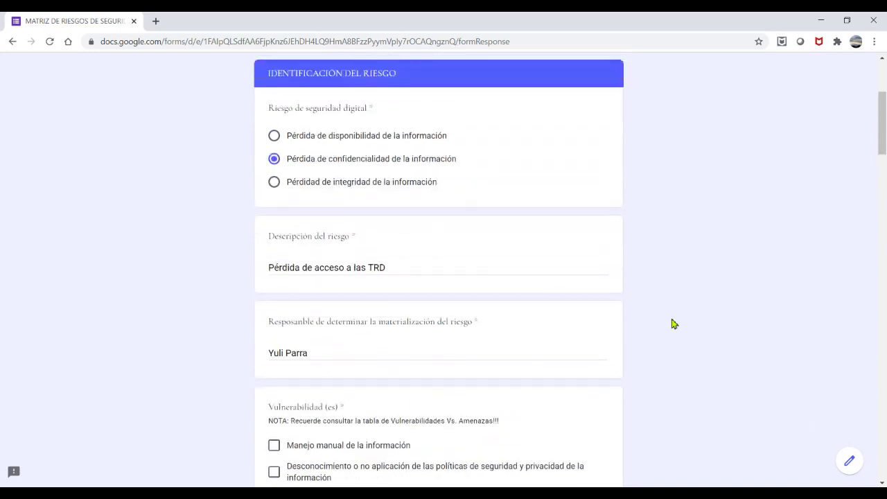
{"action": "scroll", "coordinate": [674, 324], "scroll_direction": "down", "scroll_amount": 1}
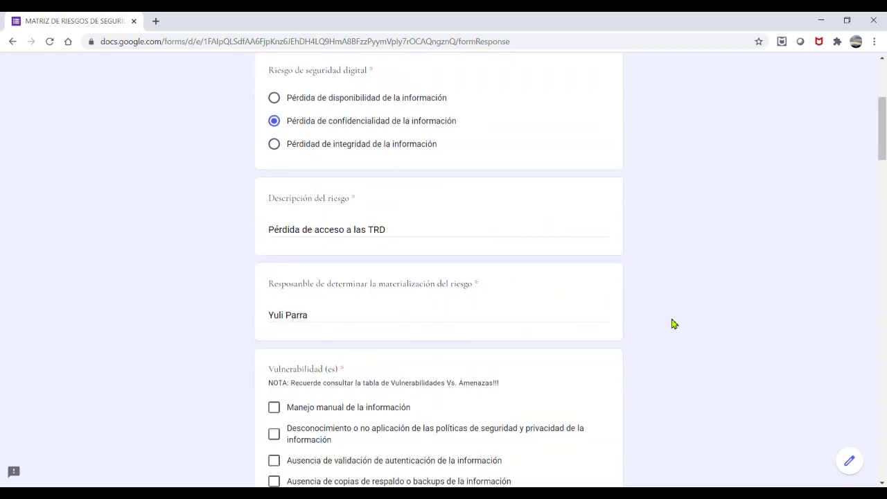
{"action": "scroll", "coordinate": [673, 323], "scroll_direction": "down", "scroll_amount": 2}
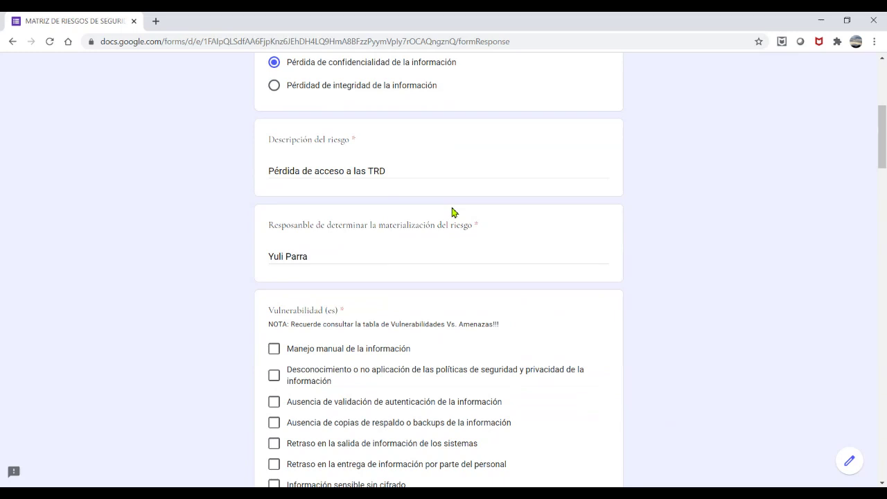
{"action": "scroll", "coordinate": [425, 256], "scroll_direction": "down", "scroll_amount": 1}
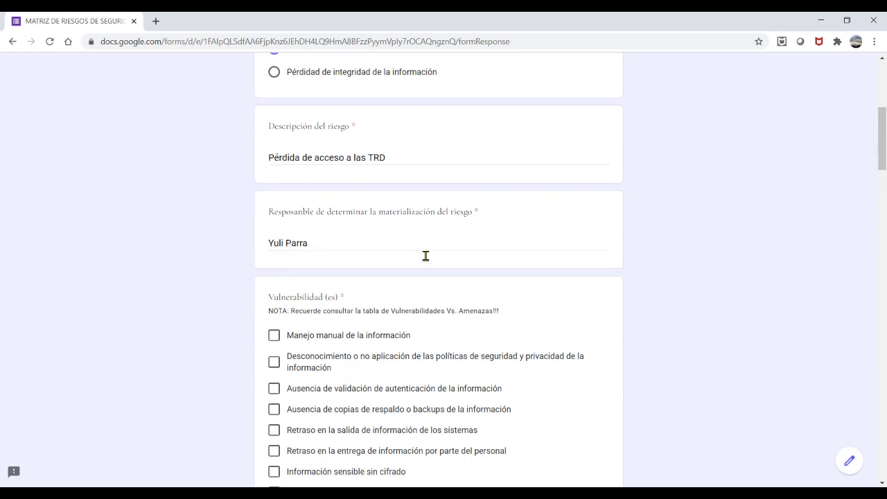
{"action": "scroll", "coordinate": [425, 257], "scroll_direction": "down", "scroll_amount": 1}
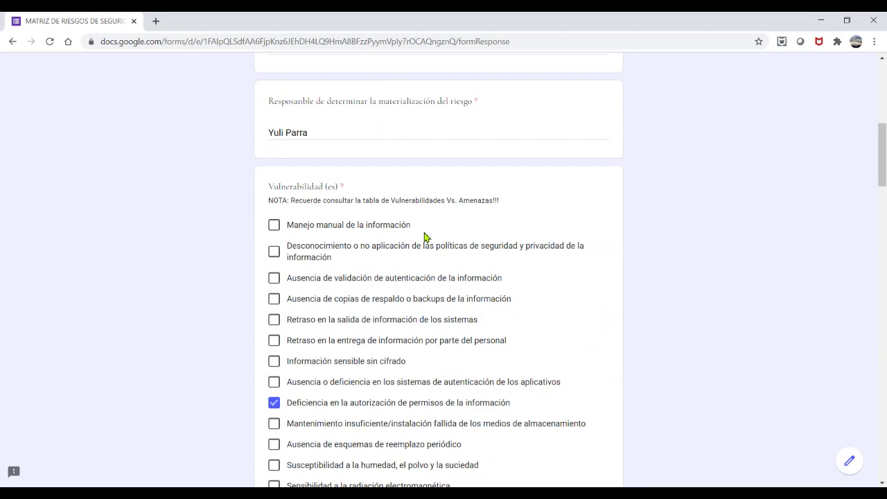
{"action": "scroll", "coordinate": [425, 237], "scroll_direction": "down", "scroll_amount": 2}
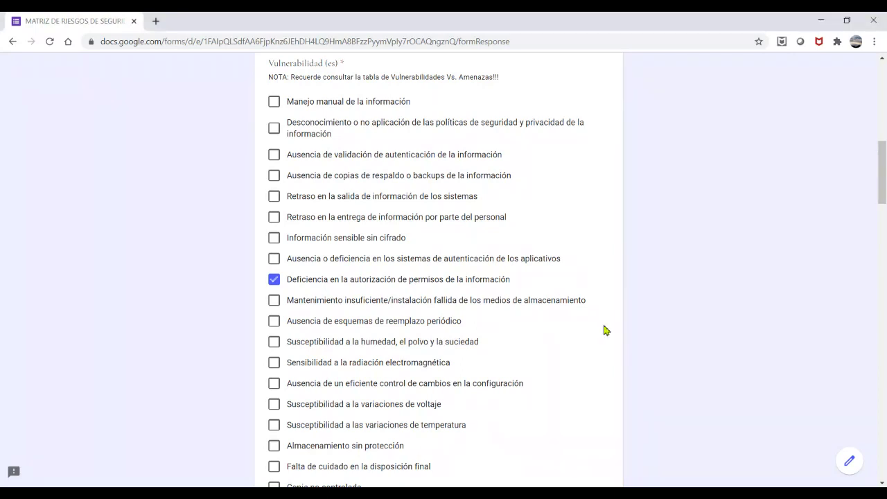
{"action": "scroll", "coordinate": [605, 330], "scroll_direction": "down", "scroll_amount": 7}
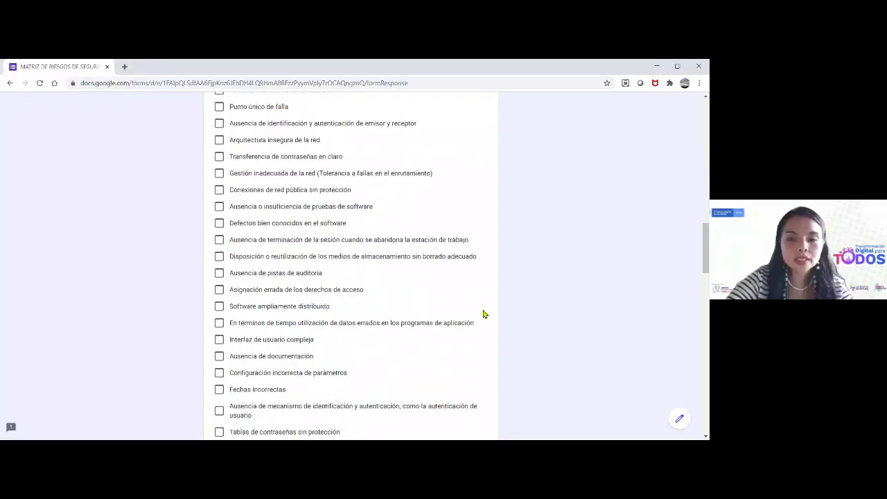
{"action": "scroll", "coordinate": [605, 330], "scroll_direction": "down", "scroll_amount": 3}
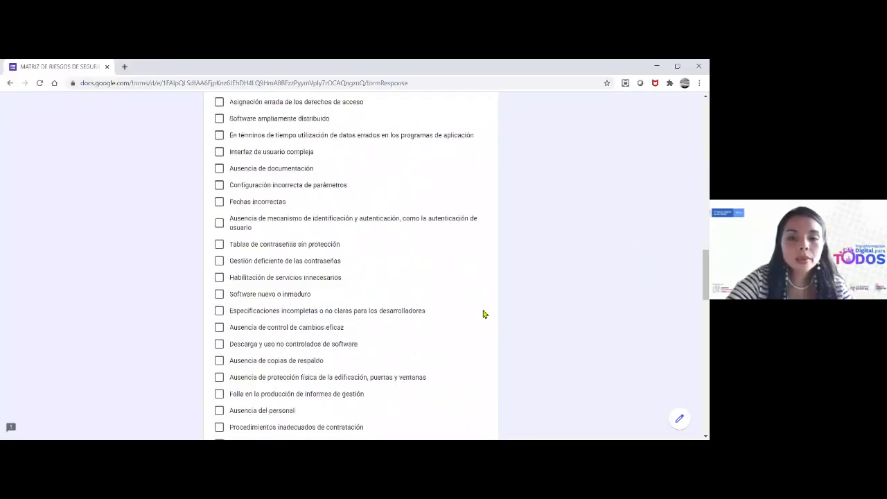
{"action": "scroll", "coordinate": [484, 313], "scroll_direction": "down", "scroll_amount": 7}
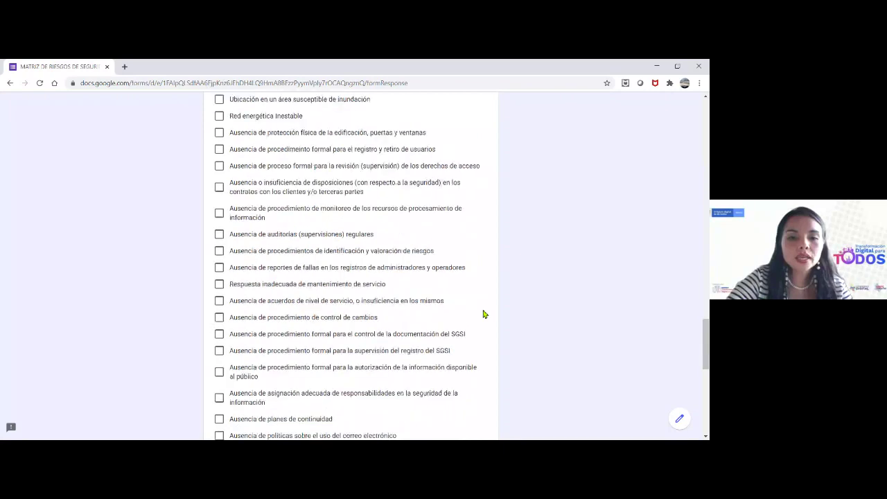
{"action": "scroll", "coordinate": [483, 314], "scroll_direction": "down", "scroll_amount": 7}
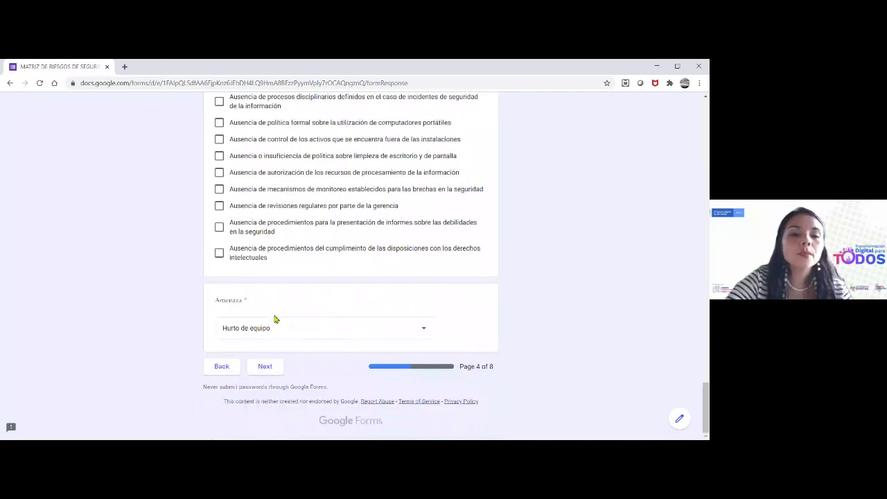
Advance to the Análisis del riesgo inherente section and choose Posible as the Probabilidad
{"action": "left_click", "coordinate": [265, 367]}
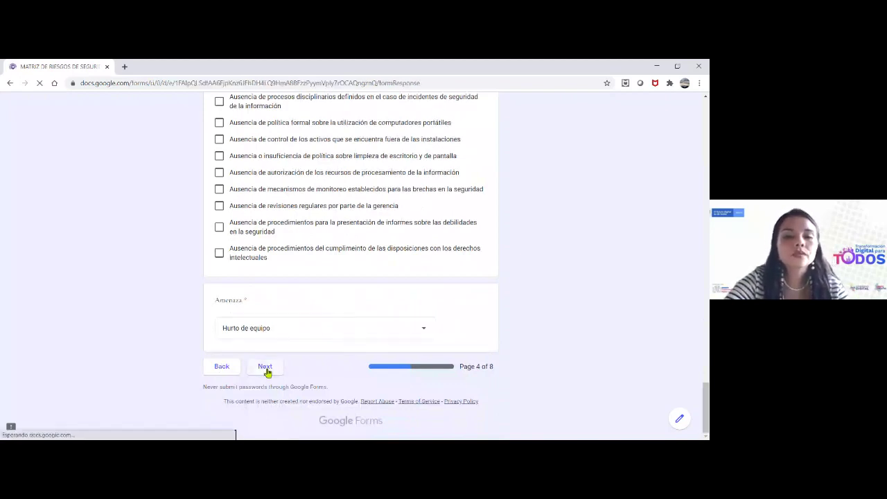
{"action": "scroll", "coordinate": [611, 268], "scroll_direction": "down", "scroll_amount": 2}
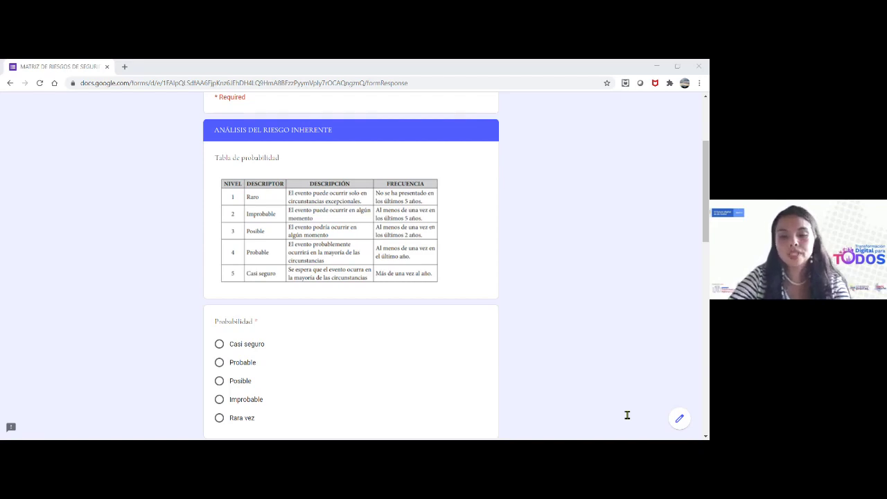
{"action": "left_click", "coordinate": [627, 416]}
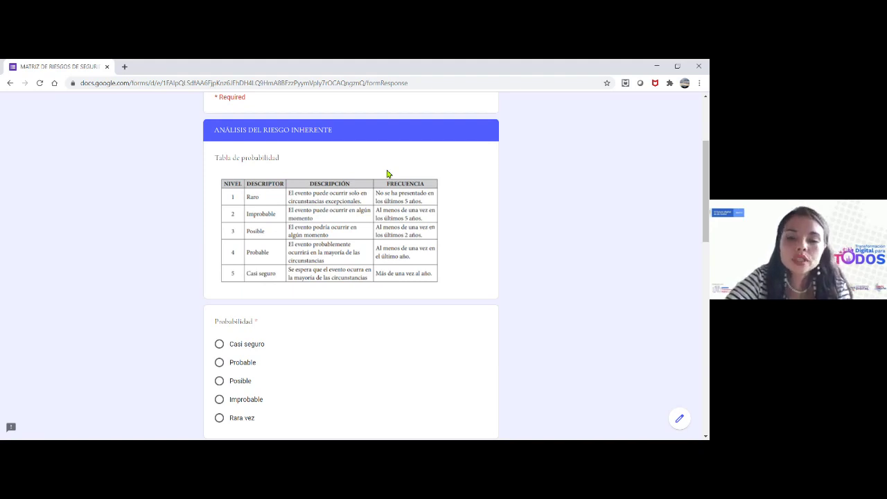
{"action": "scroll", "coordinate": [389, 173], "scroll_direction": "up", "scroll_amount": 1}
{"action": "scroll", "coordinate": [392, 183], "scroll_direction": "up", "scroll_amount": 1}
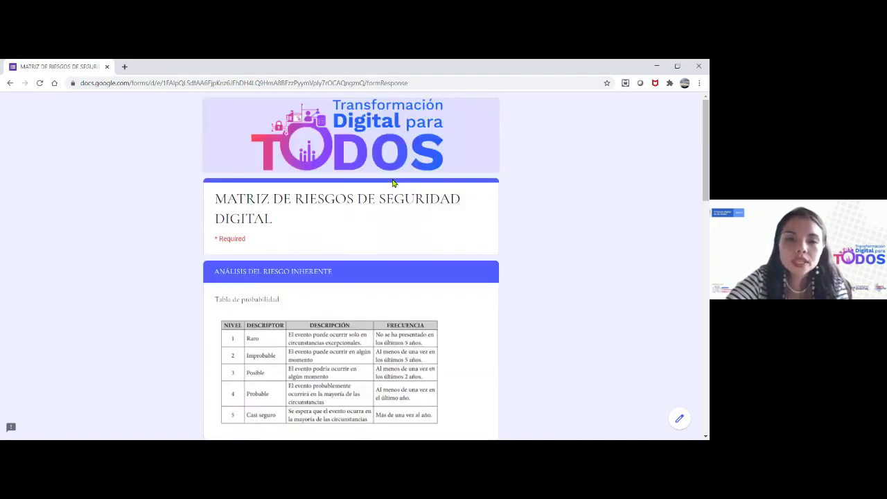
{"action": "scroll", "coordinate": [392, 183], "scroll_direction": "down", "scroll_amount": 2}
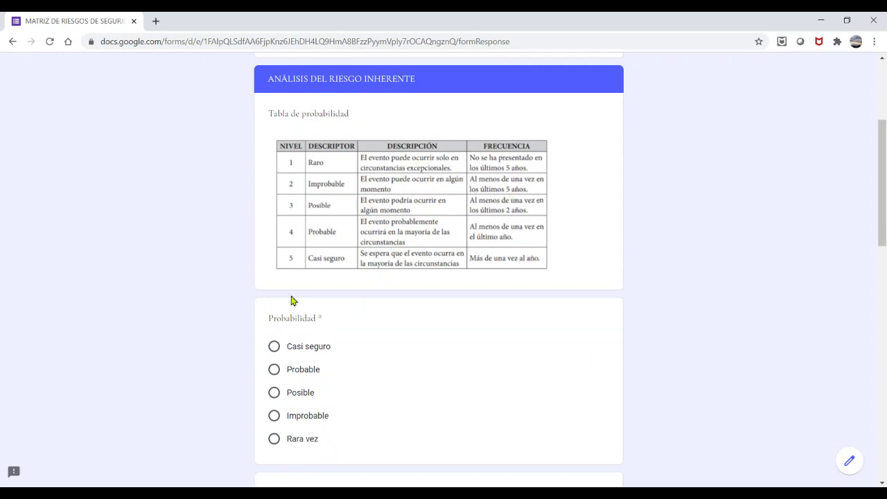
{"action": "left_click", "coordinate": [275, 397]}
Consult the Tabla de Impacto and choose Menor as the Impacto
{"action": "scroll", "coordinate": [447, 383], "scroll_direction": "down", "scroll_amount": 1}
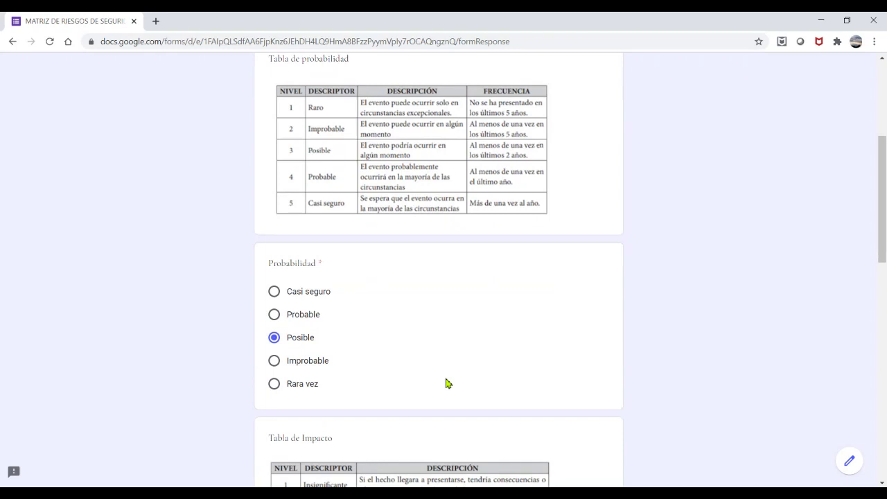
{"action": "scroll", "coordinate": [447, 383], "scroll_direction": "down", "scroll_amount": 2}
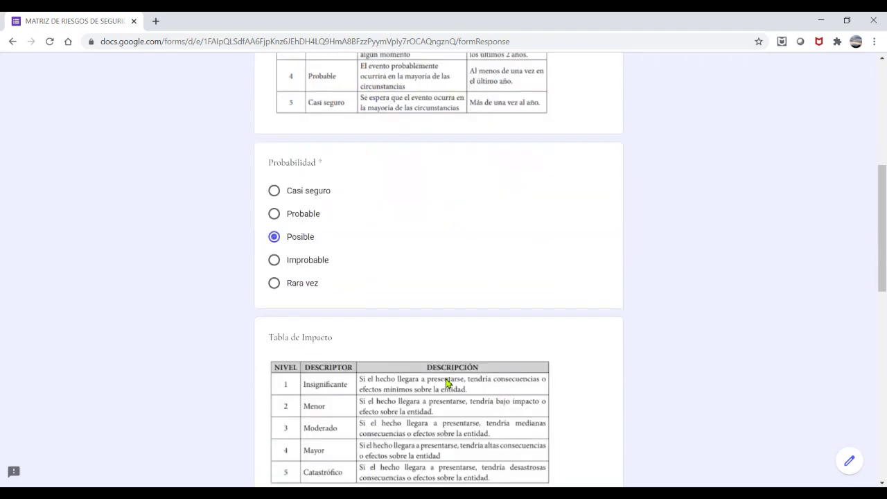
{"action": "scroll", "coordinate": [447, 383], "scroll_direction": "down", "scroll_amount": 3}
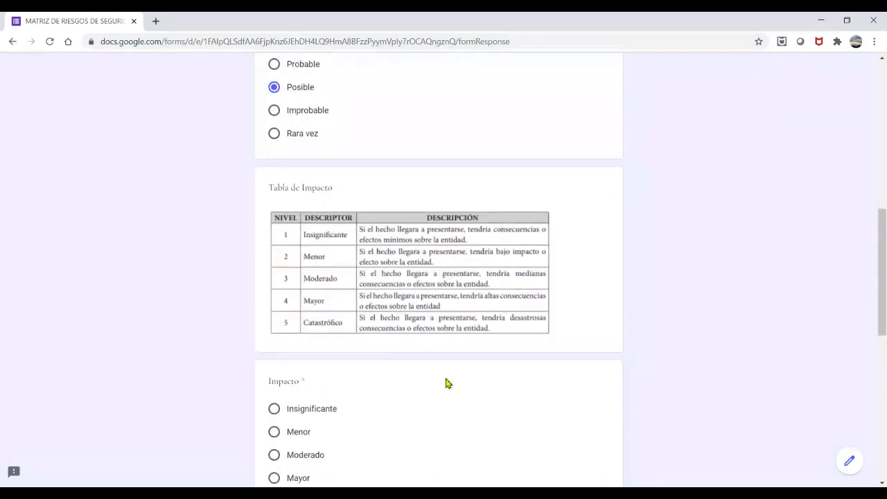
{"action": "scroll", "coordinate": [447, 383], "scroll_direction": "down", "scroll_amount": 2}
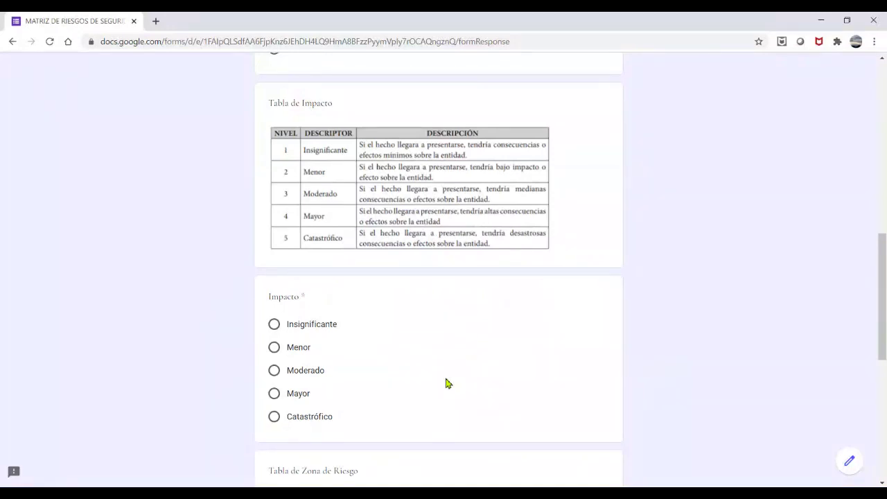
{"action": "scroll", "coordinate": [446, 383], "scroll_direction": "up", "scroll_amount": 3}
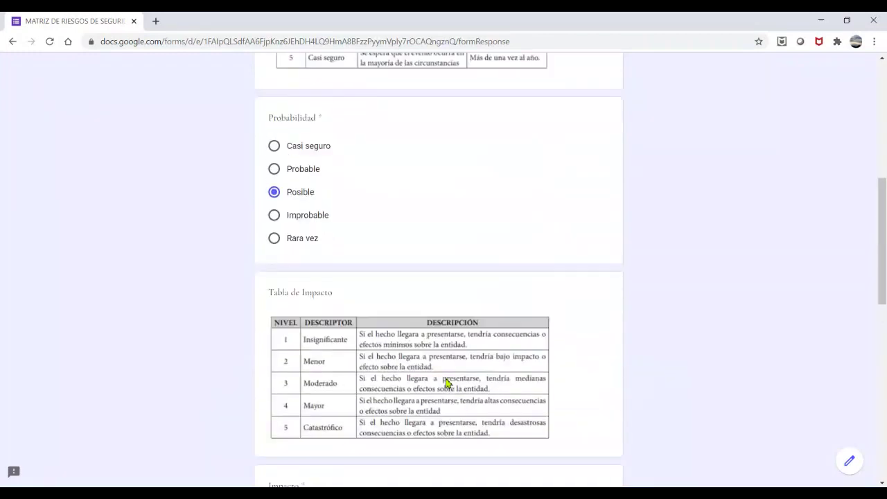
{"action": "scroll", "coordinate": [446, 383], "scroll_direction": "down", "scroll_amount": 2}
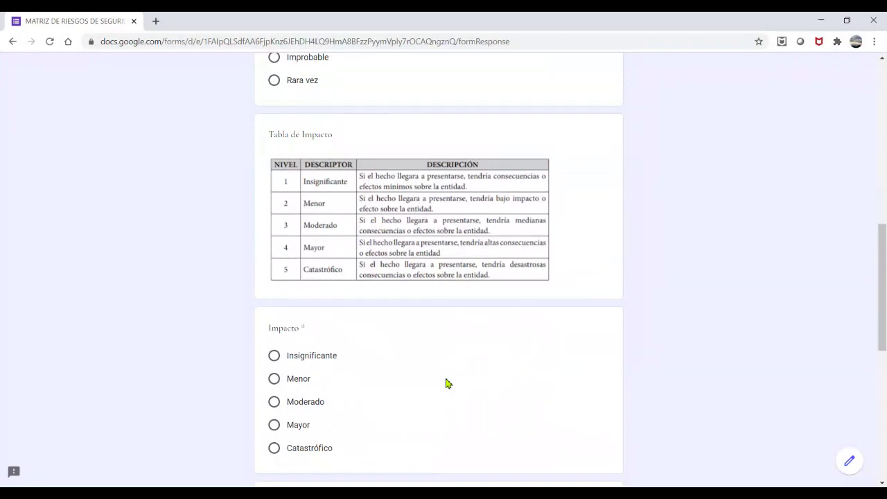
{"action": "scroll", "coordinate": [446, 383], "scroll_direction": "down", "scroll_amount": 1}
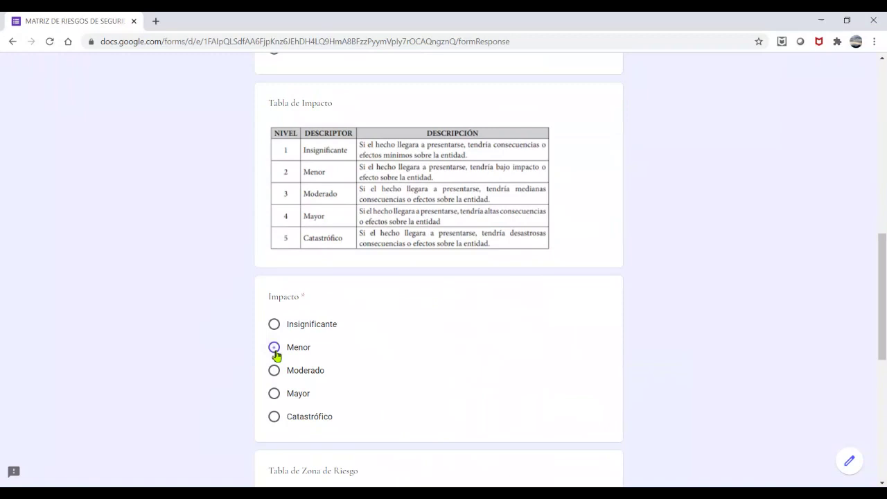
Consult the Tabla de Zona de Riesgo, choose Zona de riesgo extrema as the Zona de riesgo, and advance to Identificación de controles
{"action": "scroll", "coordinate": [275, 355], "scroll_direction": "down", "scroll_amount": 5}
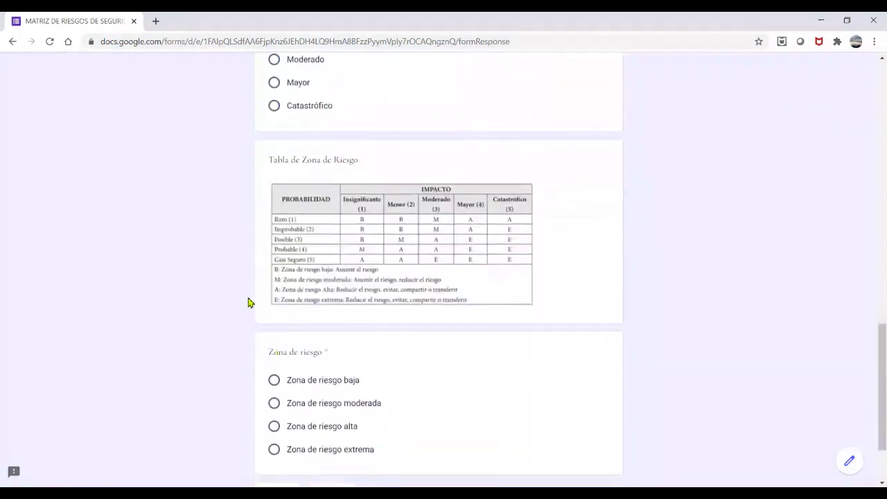
{"action": "scroll", "coordinate": [193, 239], "scroll_direction": "up", "scroll_amount": 2}
{"action": "scroll", "coordinate": [194, 239], "scroll_direction": "up", "scroll_amount": 1}
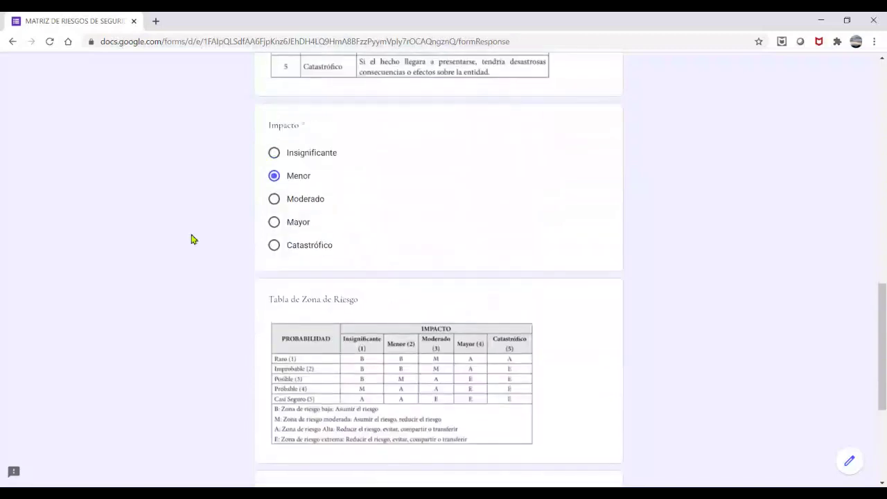
{"action": "scroll", "coordinate": [193, 239], "scroll_direction": "up", "scroll_amount": 5}
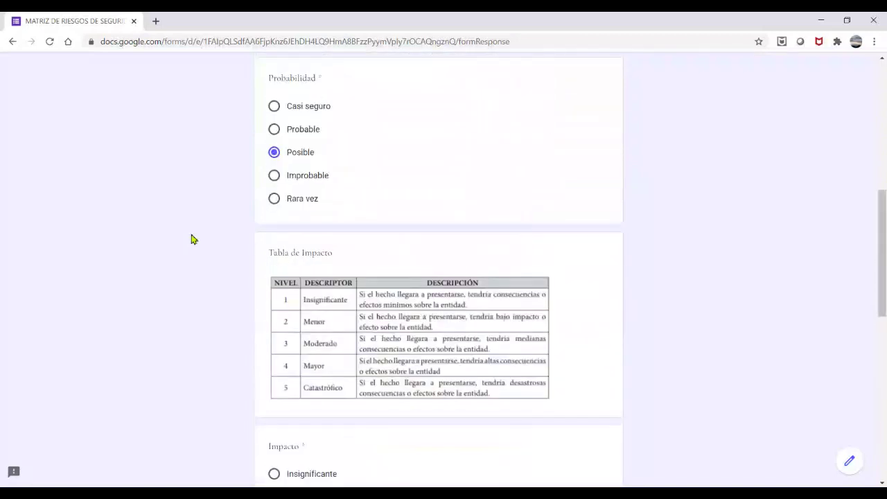
{"action": "scroll", "coordinate": [193, 239], "scroll_direction": "down", "scroll_amount": 1}
{"action": "scroll", "coordinate": [193, 239], "scroll_direction": "down", "scroll_amount": 1}
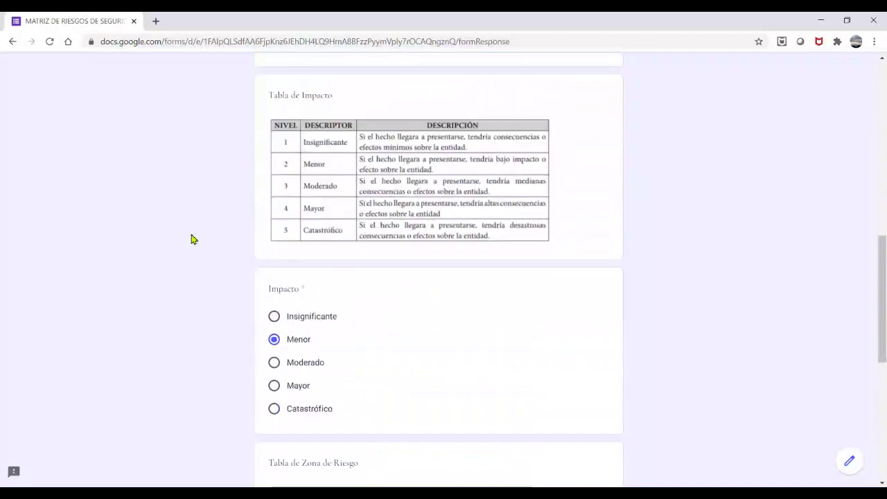
{"action": "scroll", "coordinate": [193, 239], "scroll_direction": "down", "scroll_amount": 5}
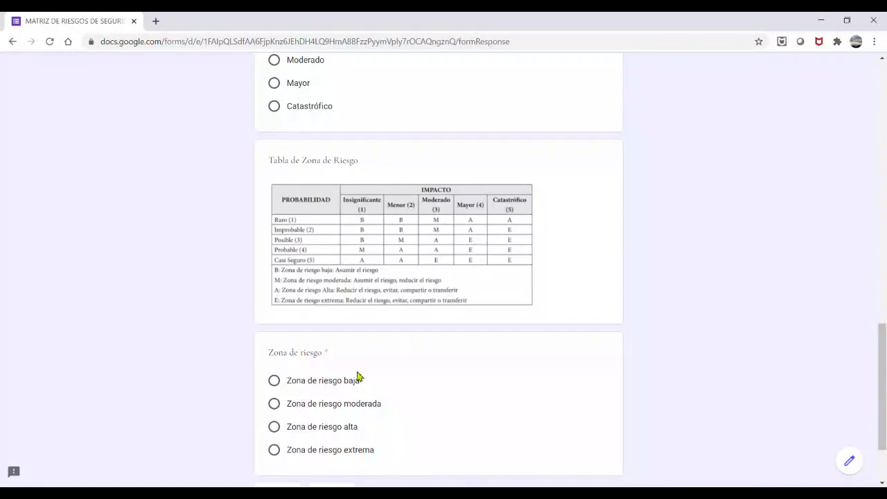
{"action": "scroll", "coordinate": [356, 376], "scroll_direction": "down", "scroll_amount": 2}
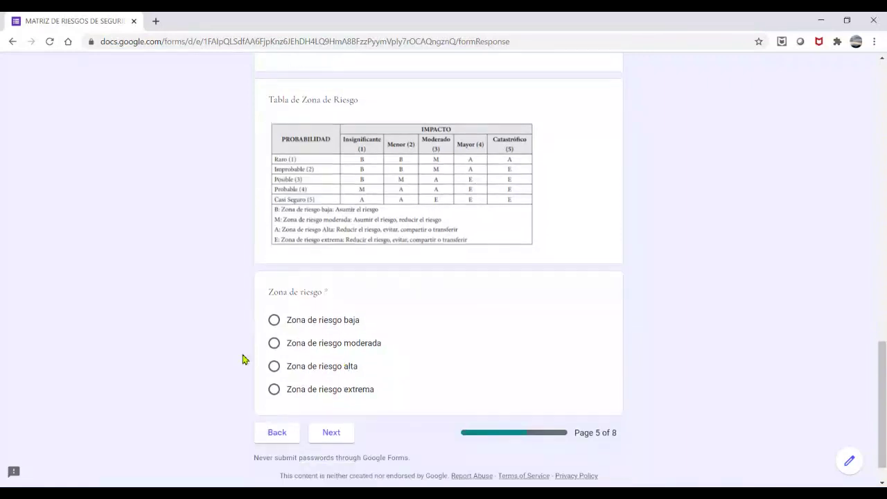
{"action": "left_click", "coordinate": [275, 392]}
{"action": "left_click", "coordinate": [336, 440]}
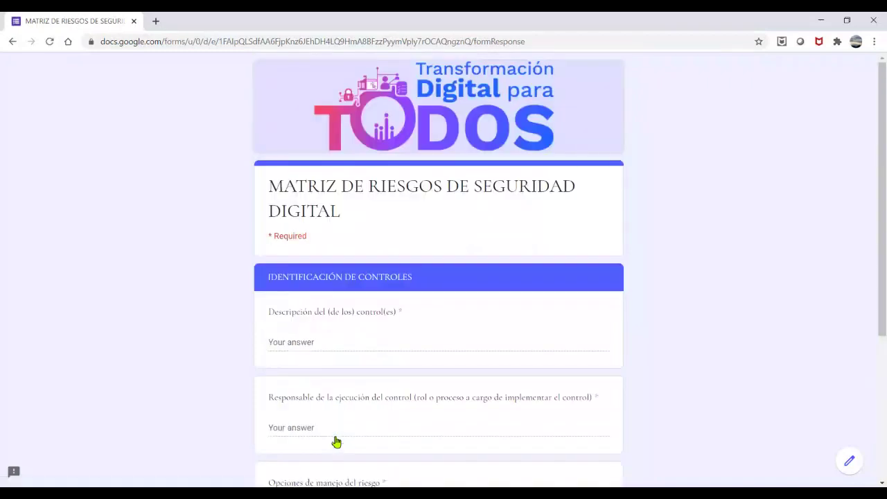
Enter "Control de acceso" as the Descripción del (de los) control(es)
{"action": "scroll", "coordinate": [336, 442], "scroll_direction": "down", "scroll_amount": 2}
{"action": "scroll", "coordinate": [339, 439], "scroll_direction": "down", "scroll_amount": 1}
{"action": "left_click", "coordinate": [311, 179]}
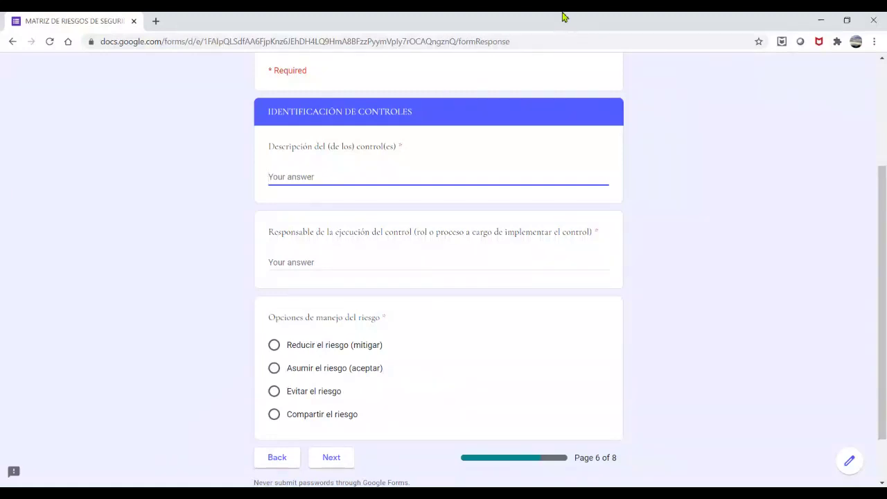
{"action": "type", "text": "Control de acceso"}
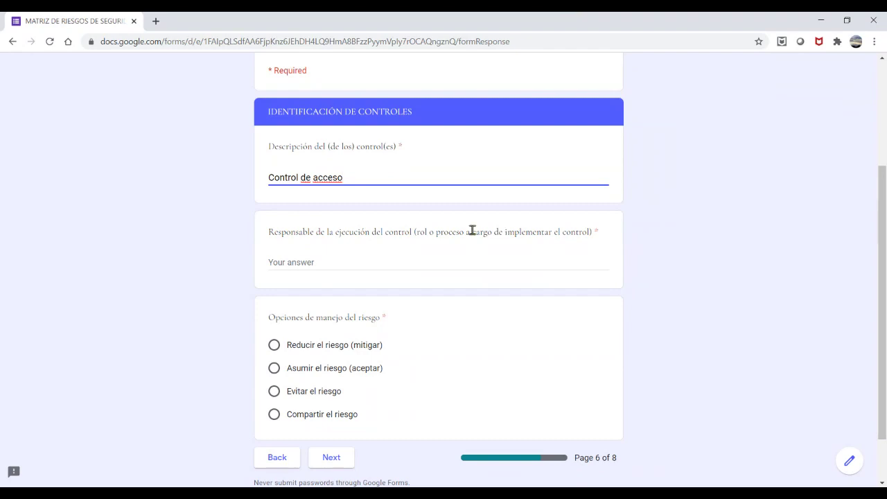
Enter "Líder de proceso o responsable de activo." as the Responsable de la ejecución del control
{"action": "scroll", "coordinate": [479, 262], "scroll_direction": "down", "scroll_amount": 1}
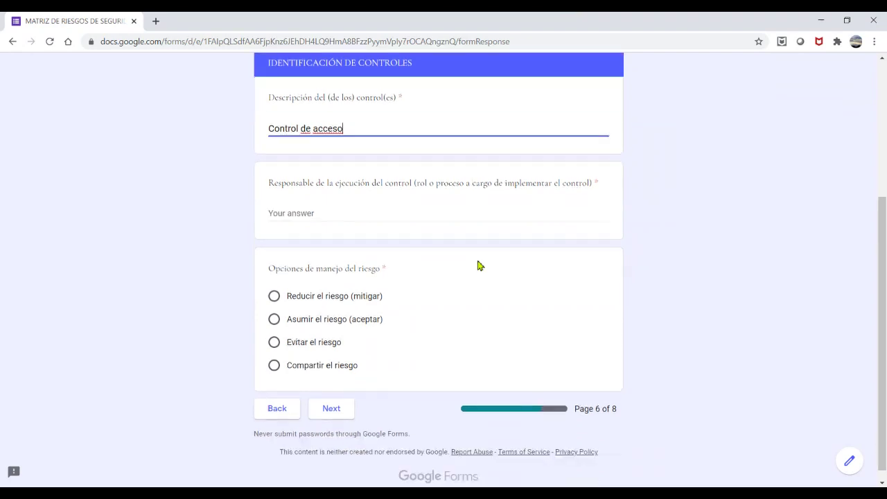
{"action": "left_click", "coordinate": [420, 211]}
{"action": "type", "text": "Lp"}
{"action": "key", "text": "BackSpace"}
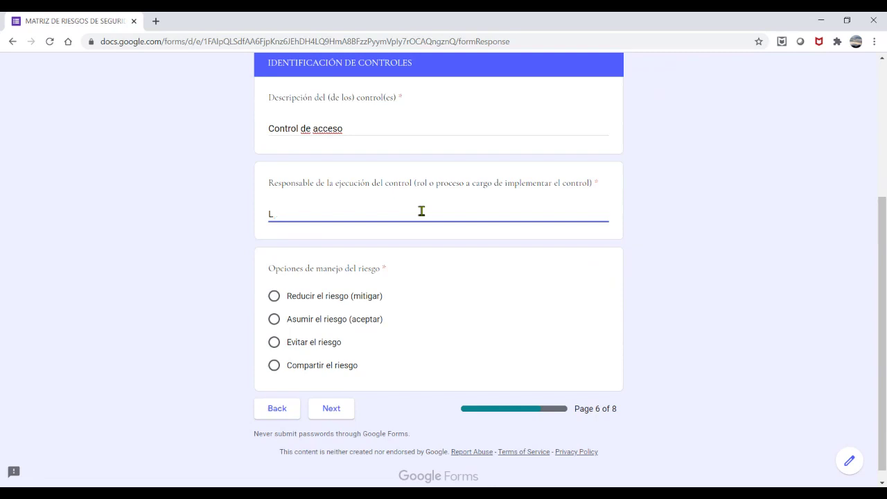
{"action": "type", "text": "íder de pro"}
{"action": "type", "text": "ceso "}
{"action": "type", "text": "o respon"}
{"action": "type", "text": "sable del"}
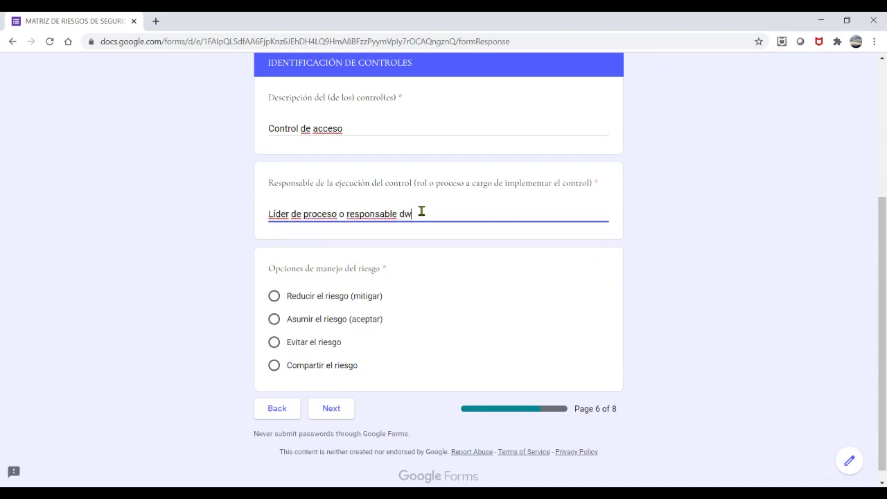
{"action": "key", "text": "BackSpace"}
{"action": "type", "text": "activo."}
Choose Reducir el riesgo (mitigar) as the risk handling option for the controls and advance to the Riesgo residual section
{"action": "scroll", "coordinate": [472, 301], "scroll_direction": "down", "scroll_amount": 1}
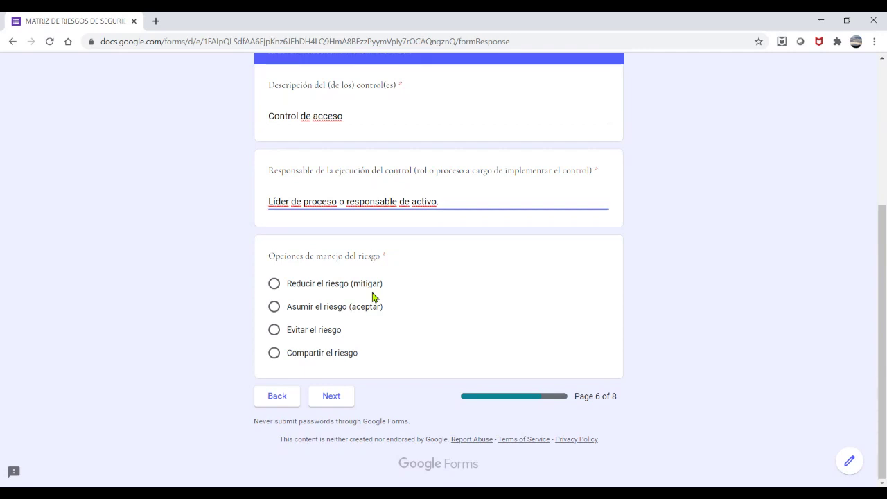
{"action": "left_click", "coordinate": [275, 284]}
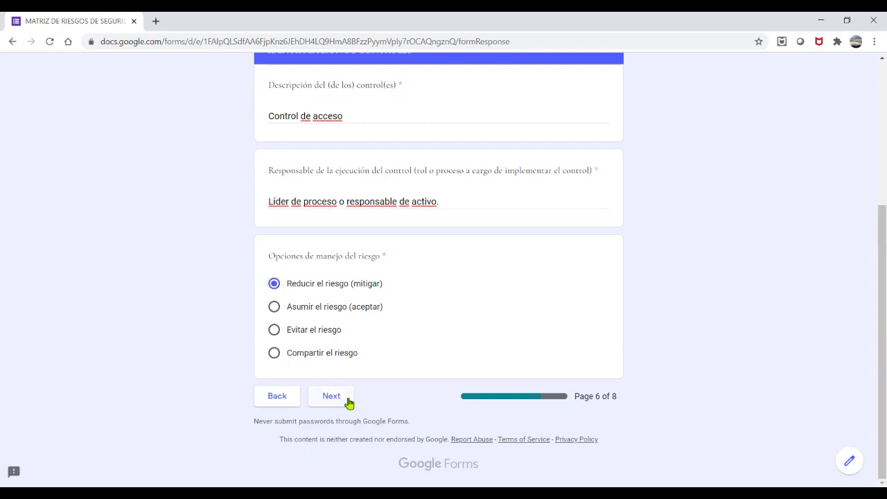
{"action": "left_click", "coordinate": [349, 402]}
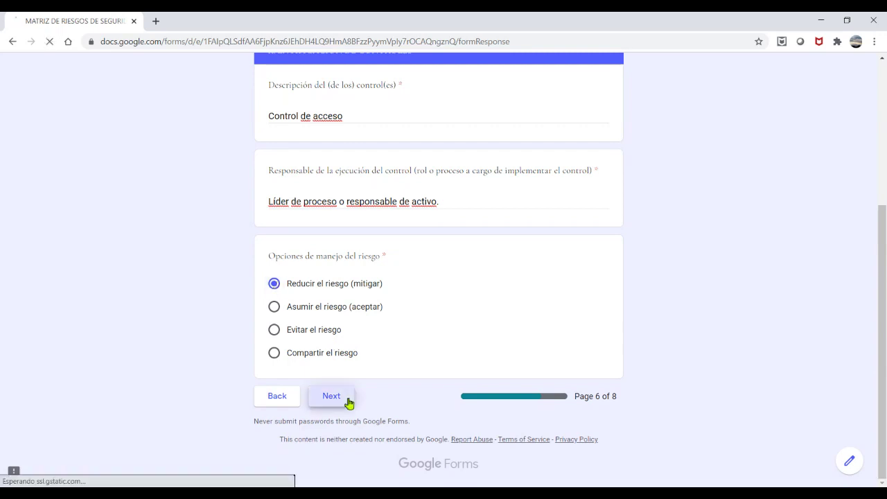
Choose Rara vez as the residual risk's Probabilidad and Menor as its Impacto
{"action": "scroll", "coordinate": [515, 363], "scroll_direction": "down", "scroll_amount": 2}
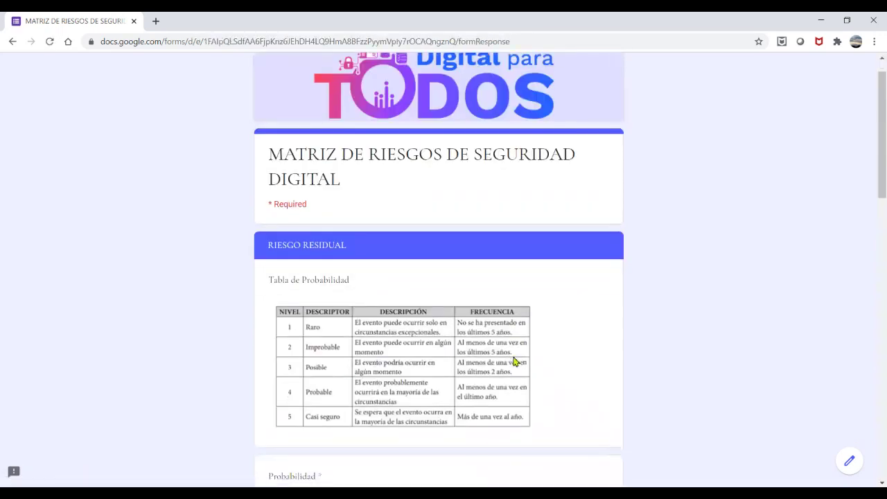
{"action": "scroll", "coordinate": [515, 362], "scroll_direction": "down", "scroll_amount": 2}
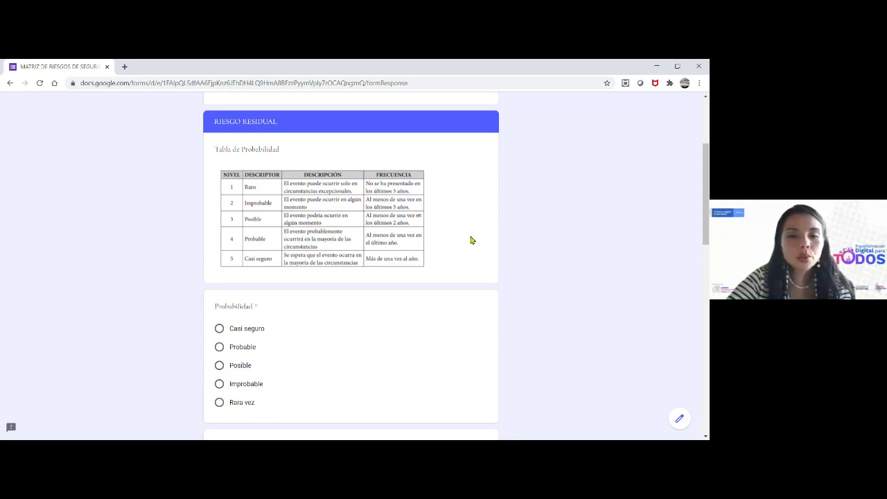
{"action": "scroll", "coordinate": [472, 240], "scroll_direction": "down", "scroll_amount": 1}
{"action": "scroll", "coordinate": [471, 239], "scroll_direction": "down", "scroll_amount": 1}
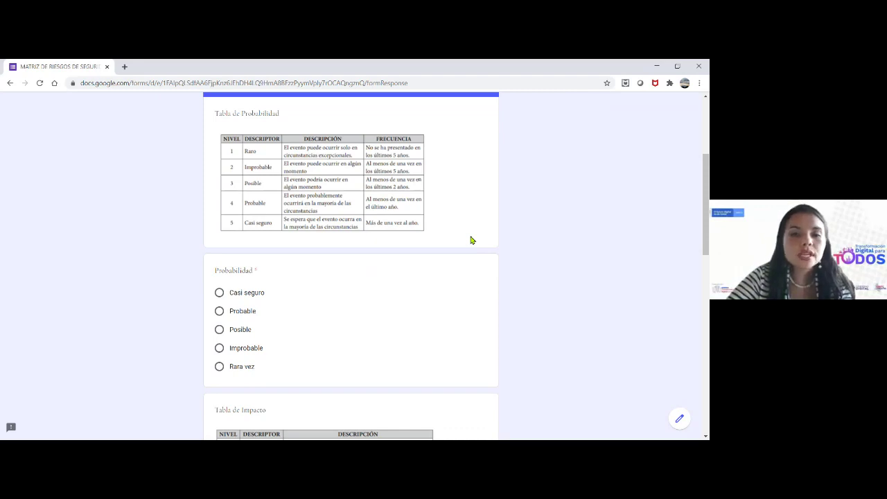
{"action": "left_click", "coordinate": [219, 367]}
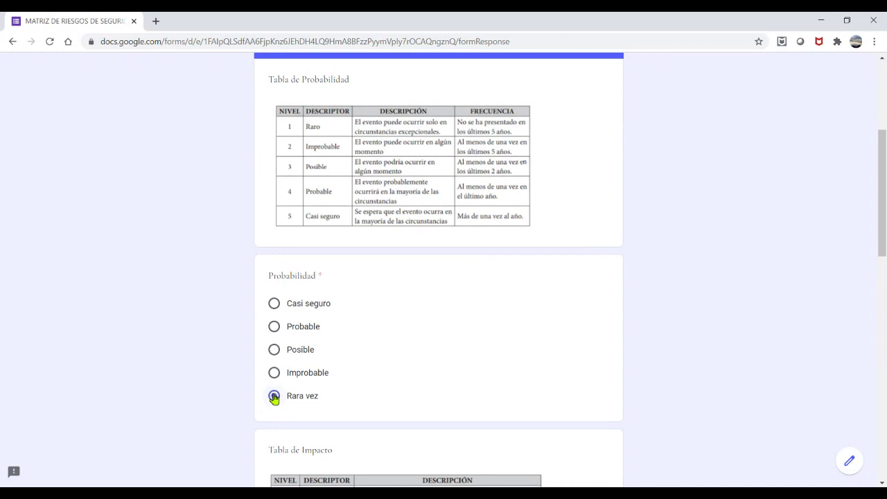
{"action": "scroll", "coordinate": [274, 398], "scroll_direction": "down", "scroll_amount": 5}
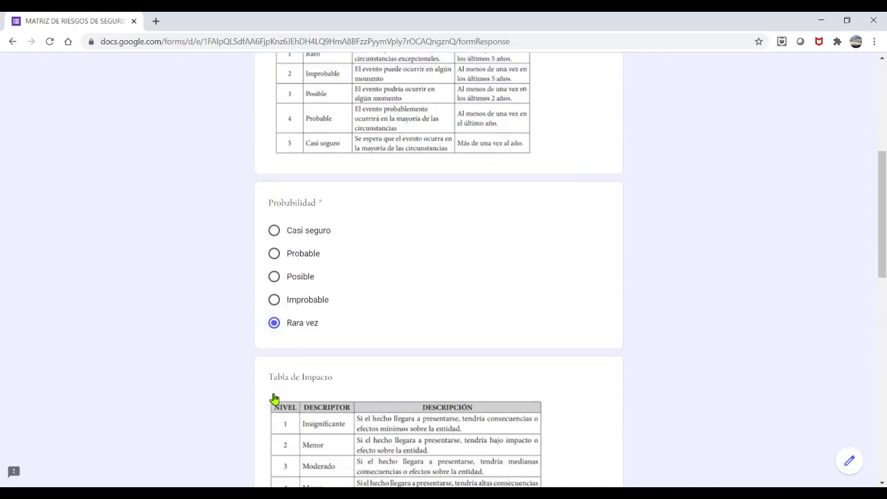
{"action": "scroll", "coordinate": [274, 399], "scroll_direction": "down", "scroll_amount": 1}
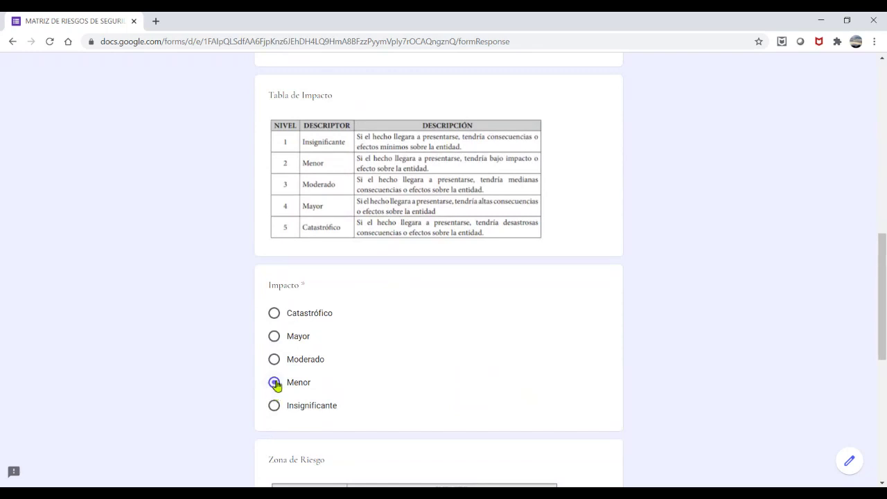
Consult the Zona de Riesgo table, choose Zona de riesgo baja as the Zona de riesgo residual, and advance to Plan de tratamiento del riesgo
{"action": "scroll", "coordinate": [275, 385], "scroll_direction": "down", "scroll_amount": 2}
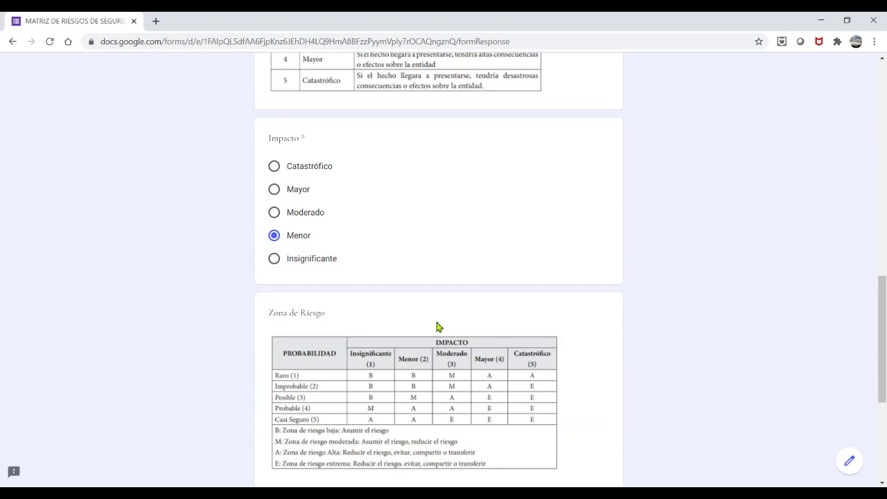
{"action": "scroll", "coordinate": [436, 326], "scroll_direction": "down", "scroll_amount": 2}
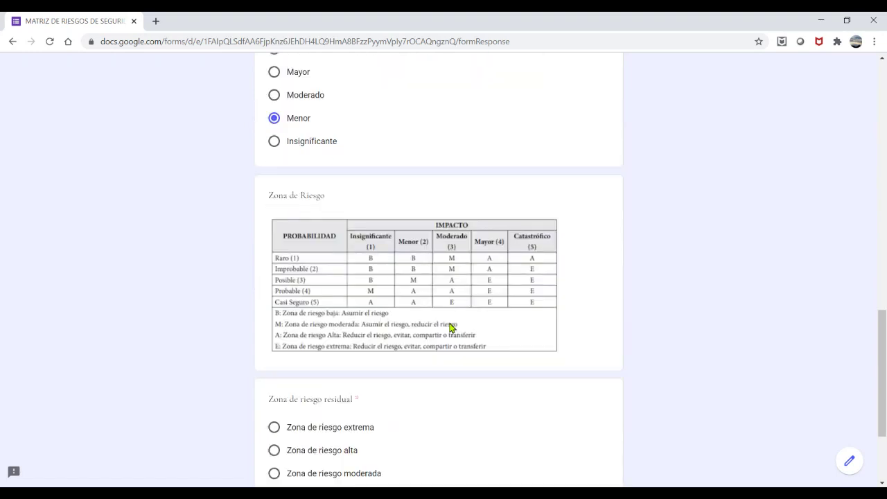
{"action": "scroll", "coordinate": [449, 326], "scroll_direction": "up", "scroll_amount": 5}
{"action": "scroll", "coordinate": [449, 326], "scroll_direction": "down", "scroll_amount": 5}
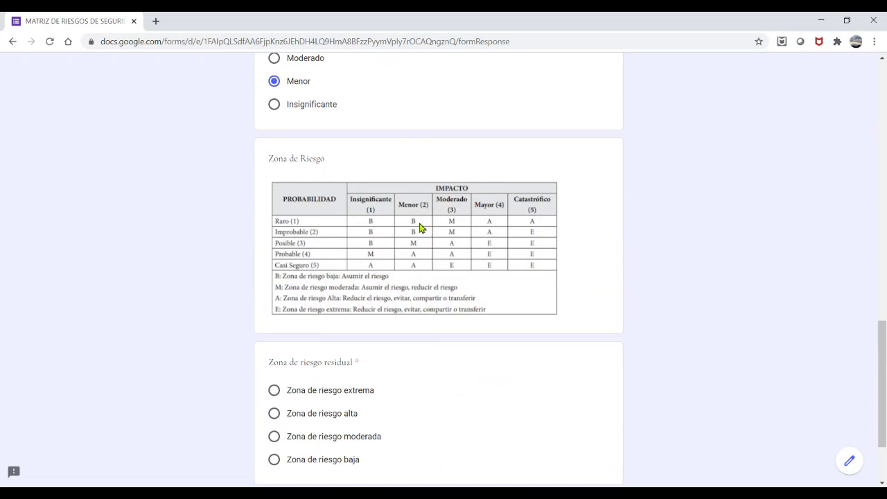
{"action": "scroll", "coordinate": [291, 318], "scroll_direction": "down", "scroll_amount": 1}
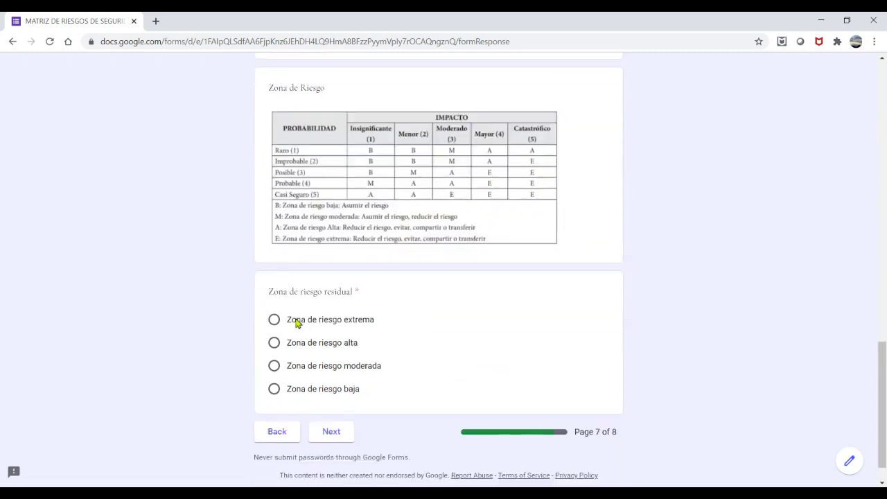
{"action": "left_click", "coordinate": [276, 391]}
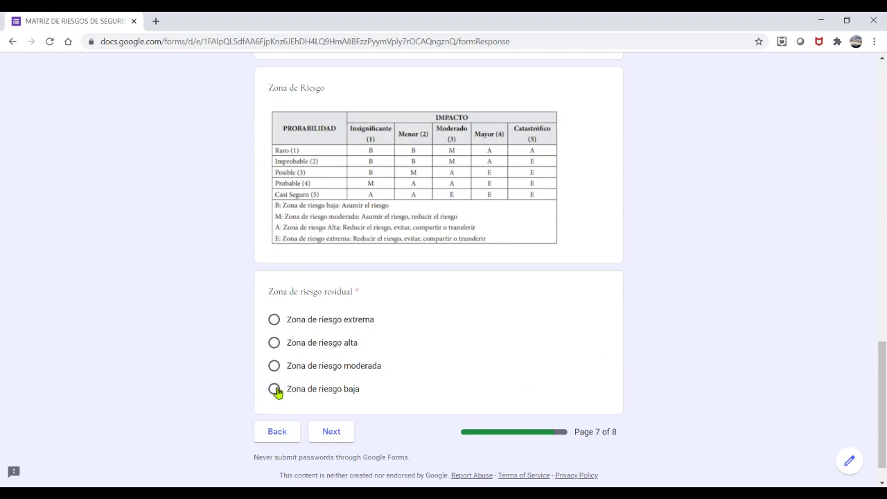
{"action": "left_click", "coordinate": [332, 434]}
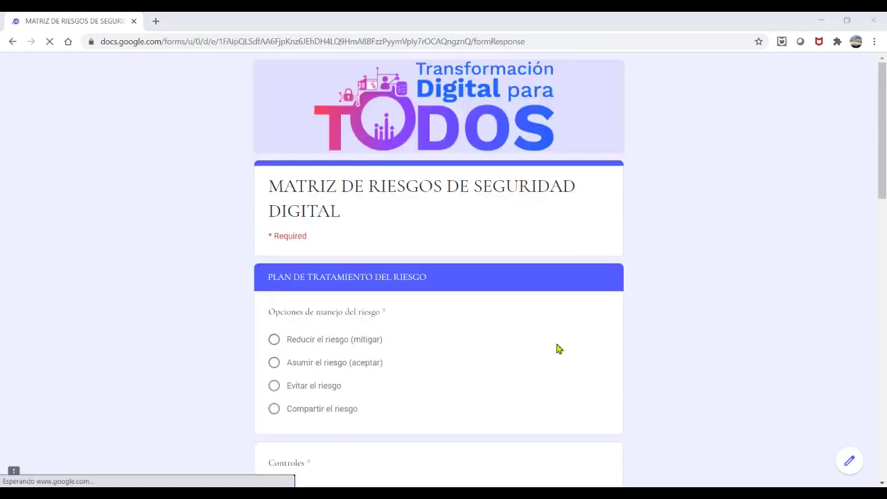
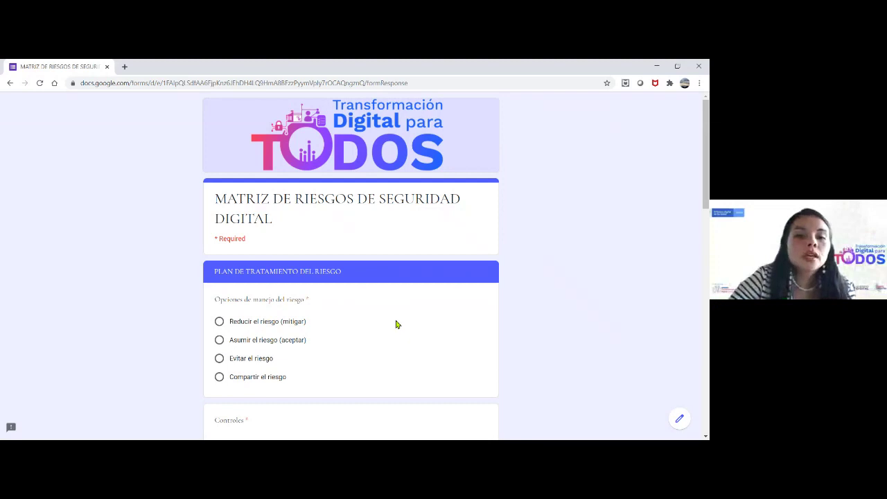
Choose Asumir el riesgo (aceptar) under Opciones de manejo del riesgo in the treatment plan
{"action": "scroll", "coordinate": [397, 323], "scroll_direction": "down", "scroll_amount": 2}
{"action": "scroll", "coordinate": [397, 324], "scroll_direction": "down", "scroll_amount": 1}
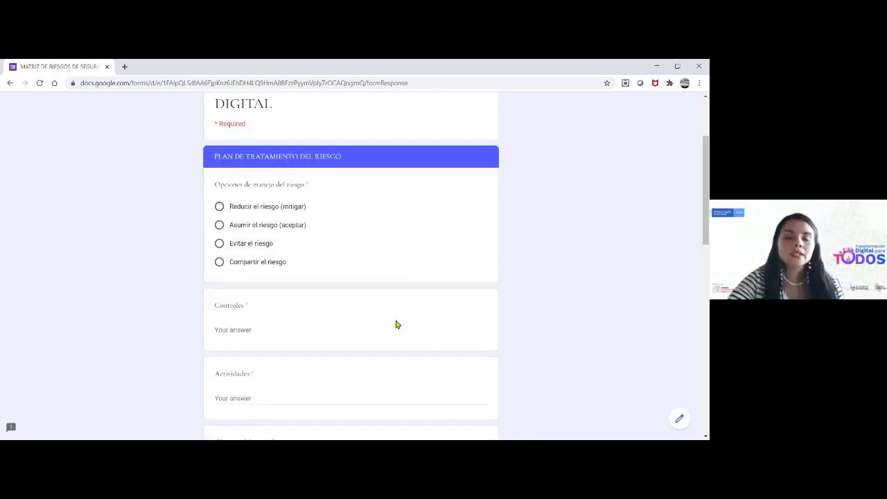
{"action": "scroll", "coordinate": [397, 323], "scroll_direction": "down", "scroll_amount": 1}
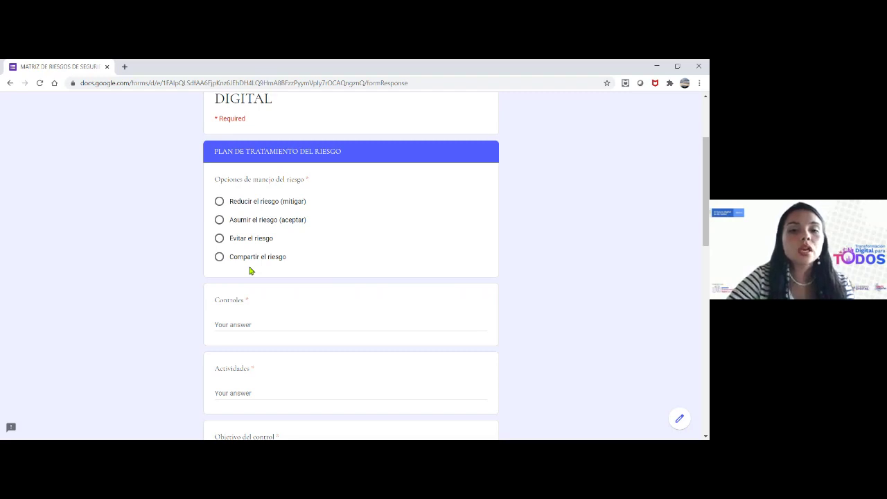
{"action": "left_click", "coordinate": [219, 221]}
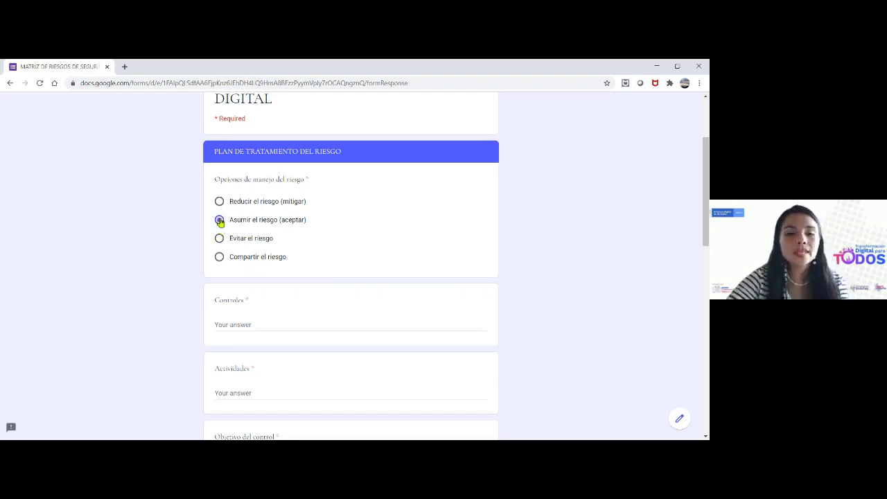
Enter "No Aplica" as the Controles answer in the treatment plan and copy that text
{"action": "scroll", "coordinate": [352, 299], "scroll_direction": "down", "scroll_amount": 1}
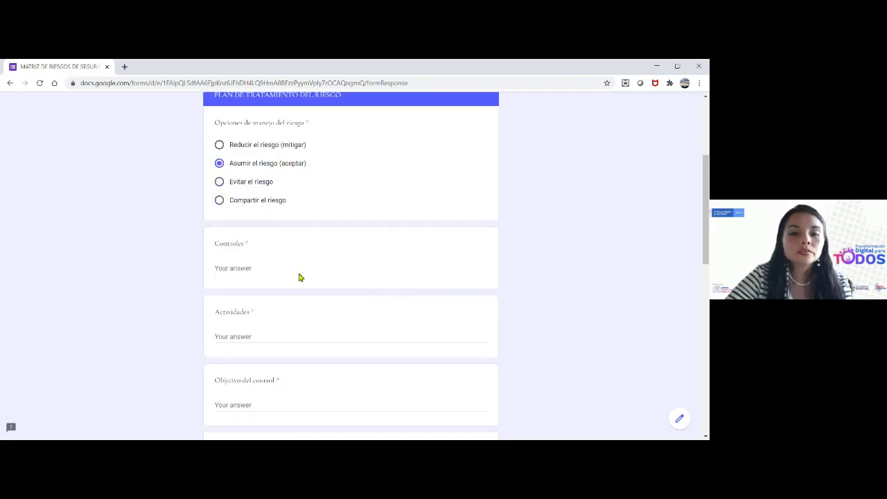
{"action": "left_click", "coordinate": [275, 267]}
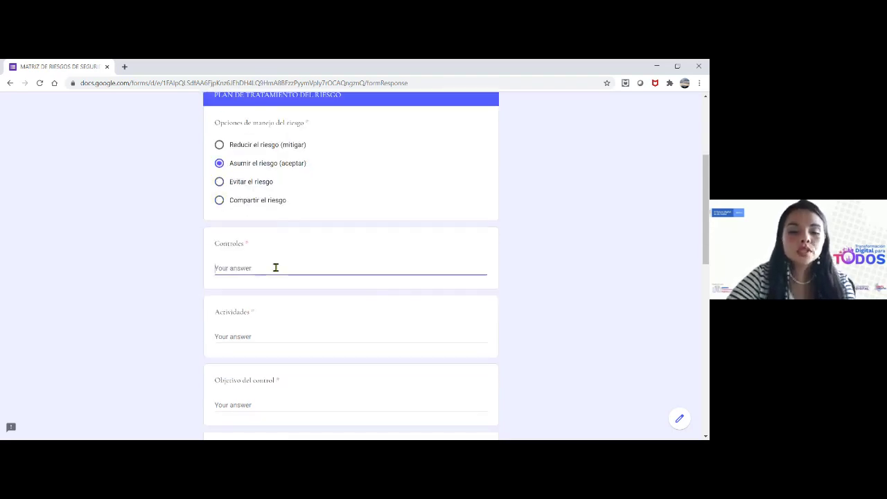
{"action": "type", "text": "No Aplica"}
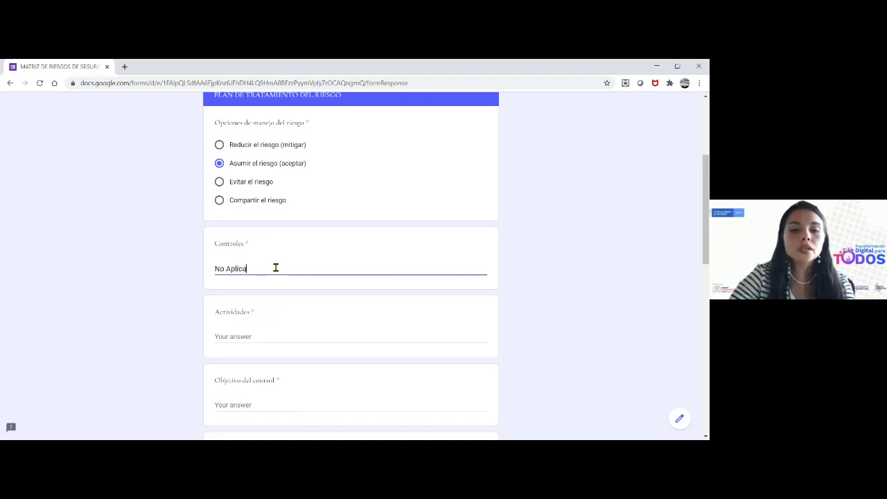
{"action": "key", "text": "ctrl+a"}
{"action": "key", "text": "ctrl+c"}
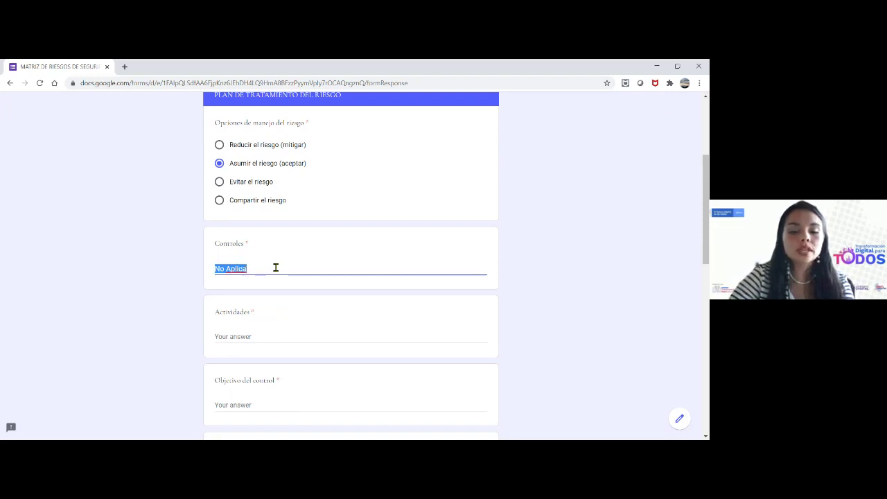
Paste "No Aplica" as the answer to both Actividades and Objetivo del control
{"action": "key", "text": "Tab"}
{"action": "key", "text": "ctrl+v"}
{"action": "key", "text": "Tab"}
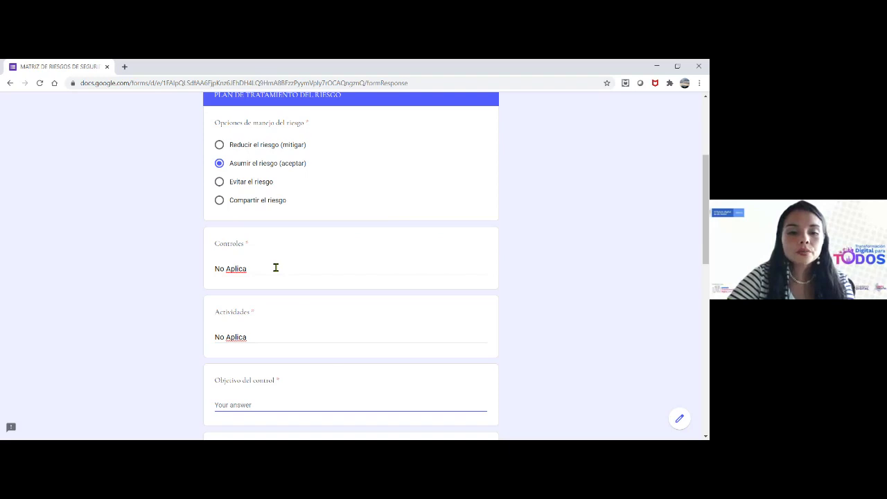
{"action": "scroll", "coordinate": [347, 344], "scroll_direction": "down", "scroll_amount": 2}
{"action": "key", "text": "ctrl+v"}
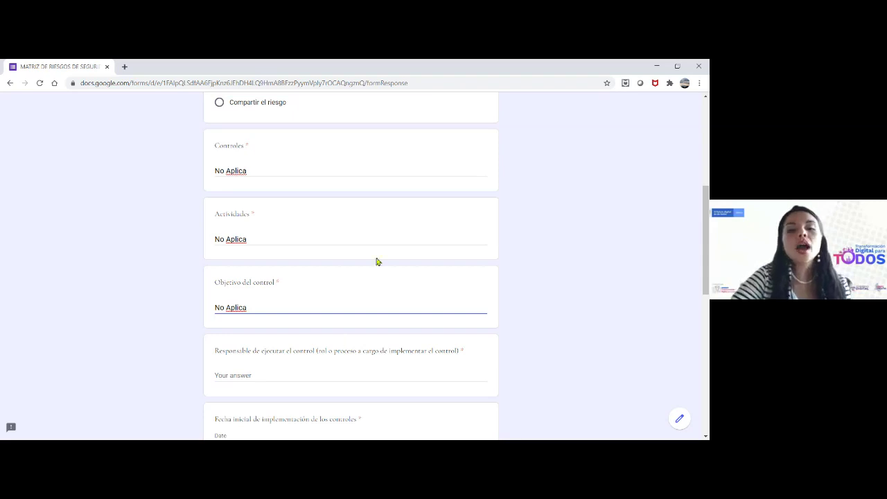
Change the risk handling option to Reducir el riesgo (mitigar) and replace the Controles answer with "Copias de resplado, asegurar la plataforma"
{"action": "scroll", "coordinate": [377, 261], "scroll_direction": "up", "scroll_amount": 1}
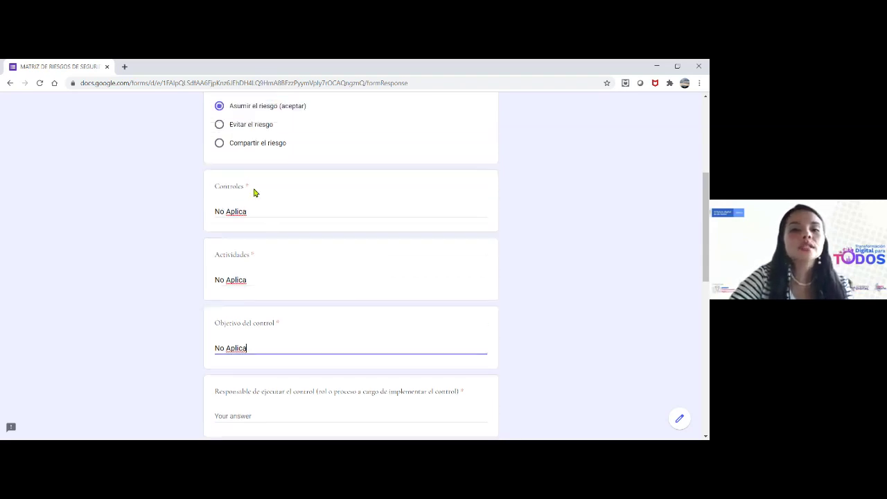
{"action": "scroll", "coordinate": [254, 192], "scroll_direction": "up", "scroll_amount": 1}
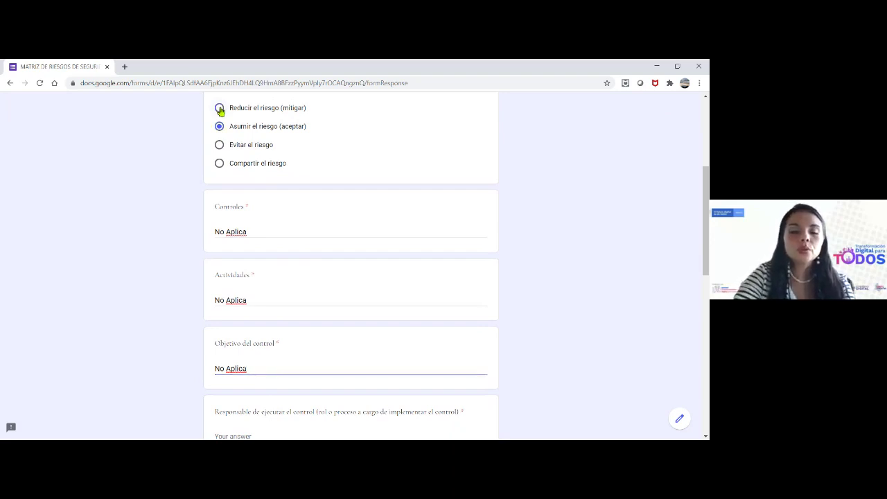
{"action": "left_click", "coordinate": [220, 108]}
{"action": "triple_click", "coordinate": [218, 232]}
{"action": "type", "text": "Copias de res"}
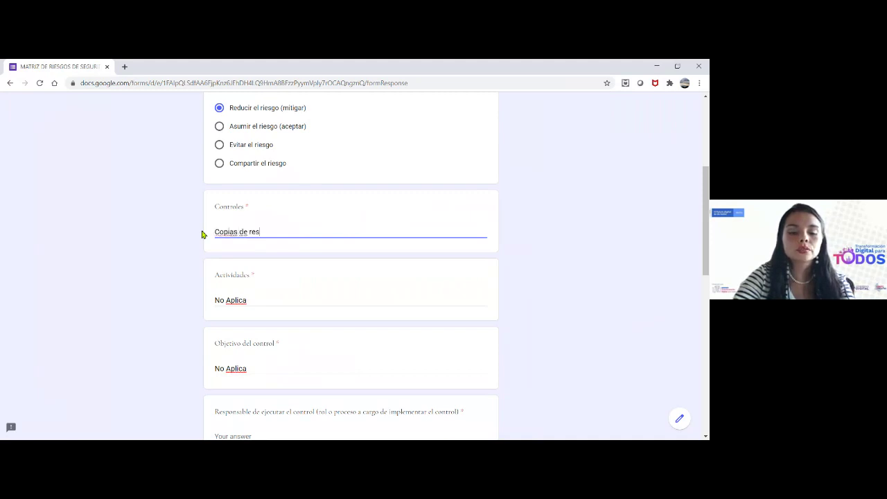
{"action": "type", "text": "plado"}
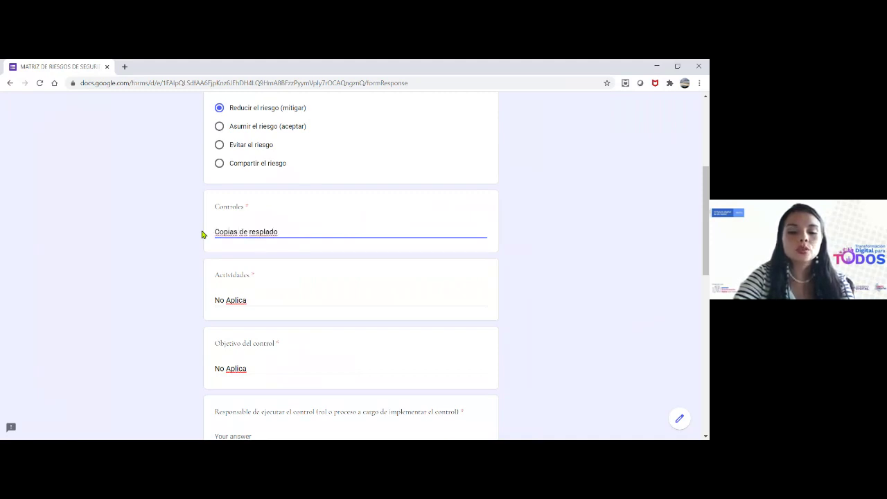
{"action": "type", "text": ", asegurar la pla"}
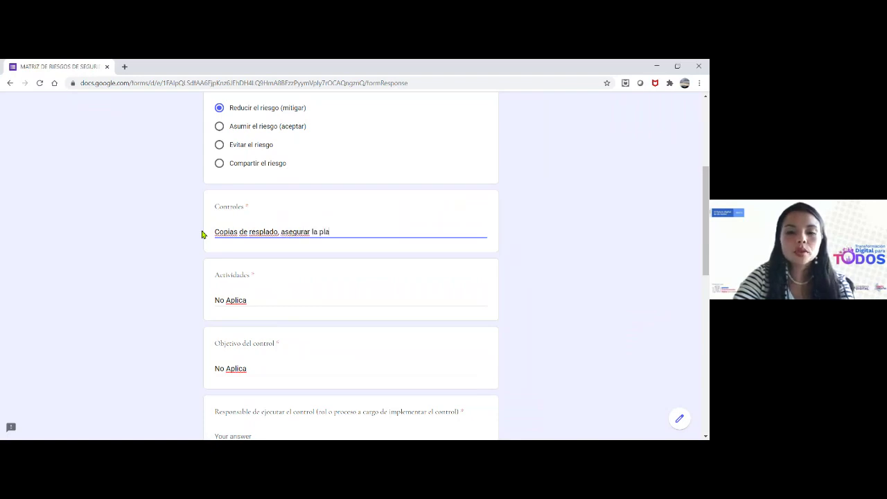
{"action": "type", "text": "taforma"}
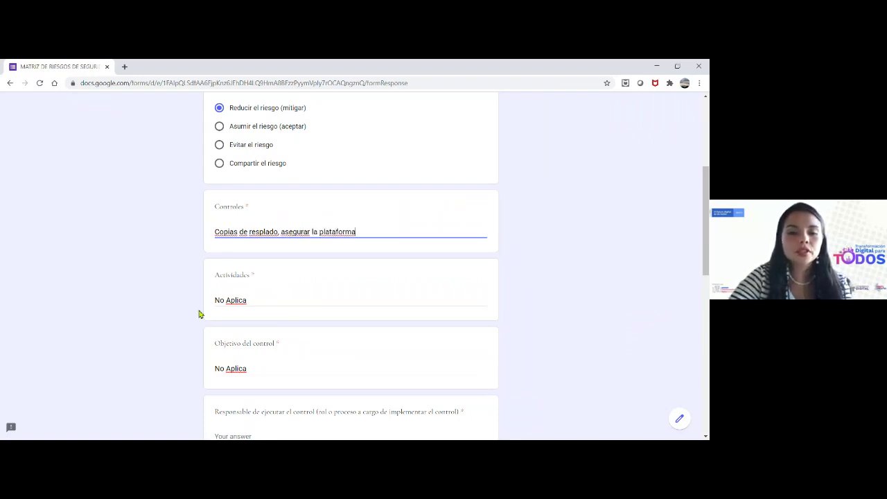
Replace the Actividades answer with "Incluir la TRD dentro del plan de copias de respaldo"
{"action": "left_click_drag", "start_coordinate": [248, 302], "coordinate": [210, 304]}
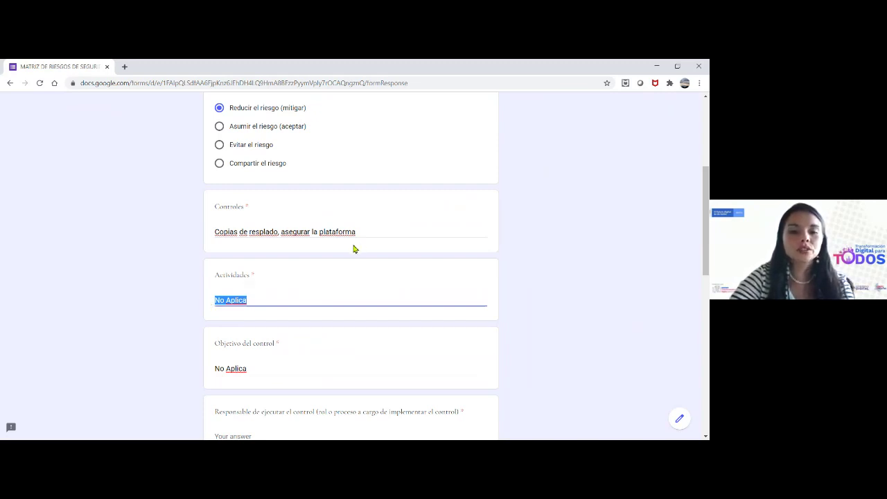
{"action": "scroll", "coordinate": [354, 249], "scroll_direction": "down", "scroll_amount": 1}
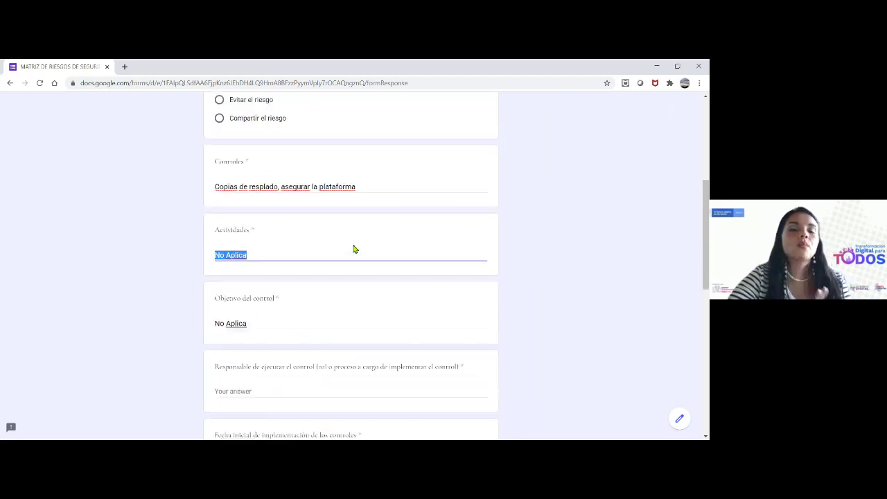
{"action": "scroll", "coordinate": [353, 248], "scroll_direction": "down", "scroll_amount": 2}
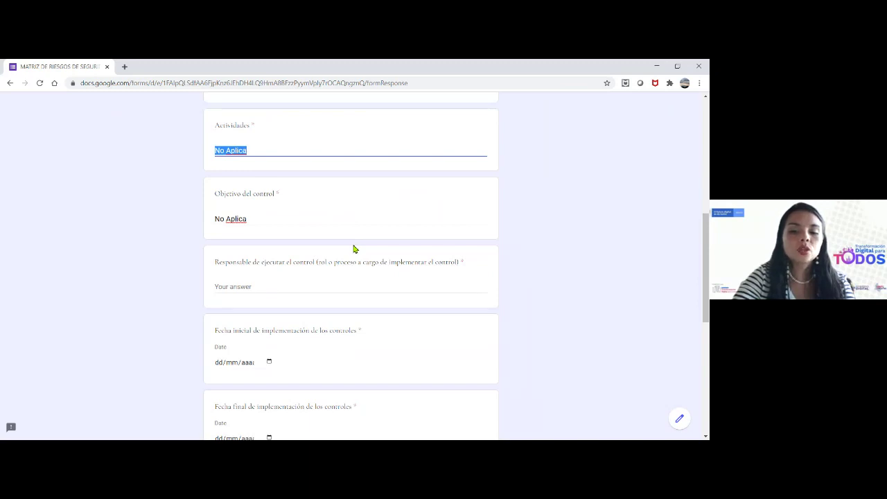
{"action": "type", "text": "Incluir la "}
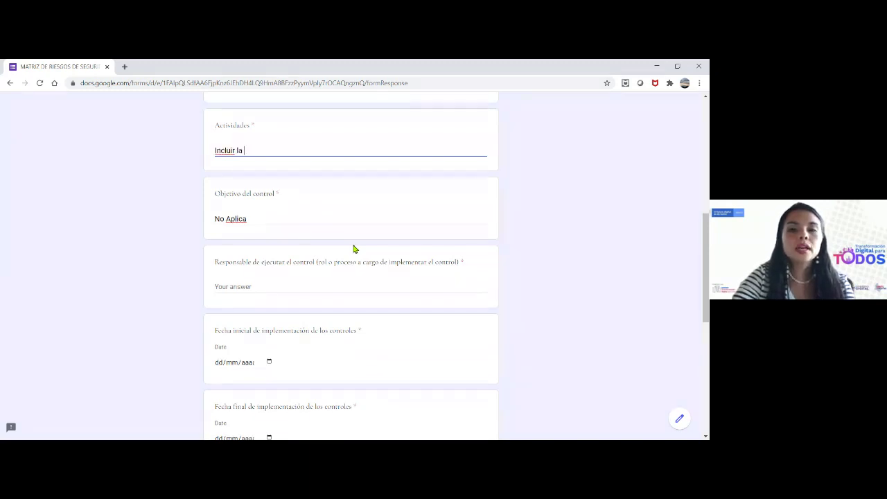
{"action": "type", "text": "TRD dentro del poln"}
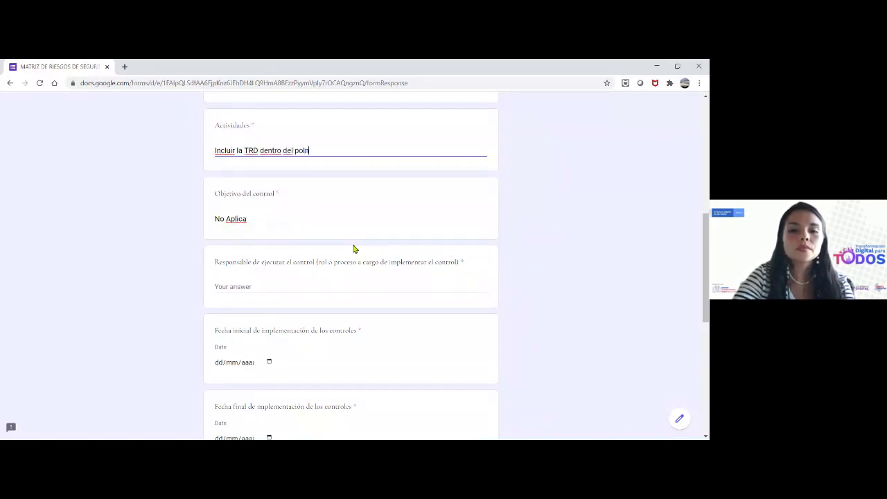
{"action": "key", "text": "BackSpace"}
{"action": "key", "text": "BackSpace"}
{"action": "key", "text": "BackSpace"}
{"action": "type", "text": "lan de copias "}
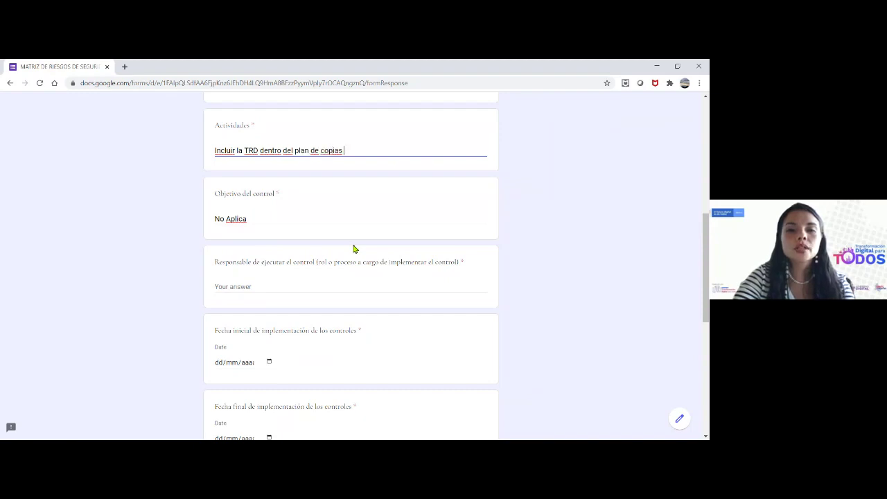
{"action": "type", "text": "de respaldo"}
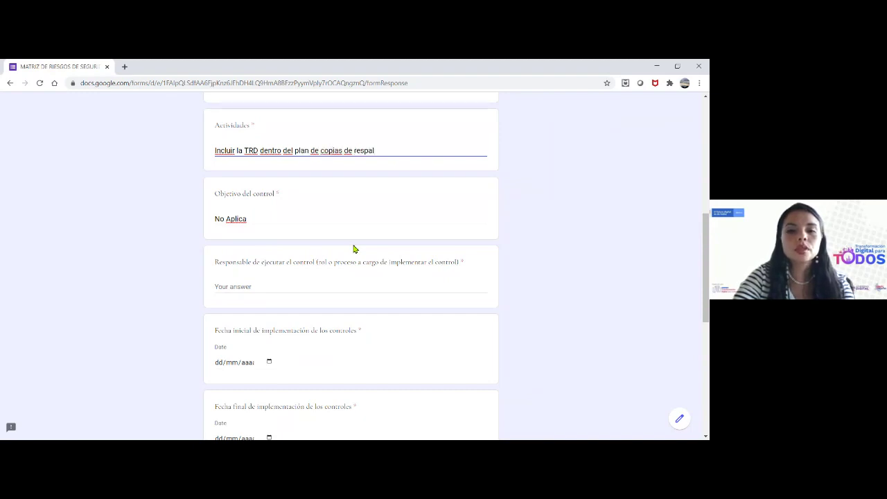
Replace the Objetivo del control answer with "Mitigar el riesgo, para evitar accesos no autorizados."
{"action": "left_click", "coordinate": [329, 218]}
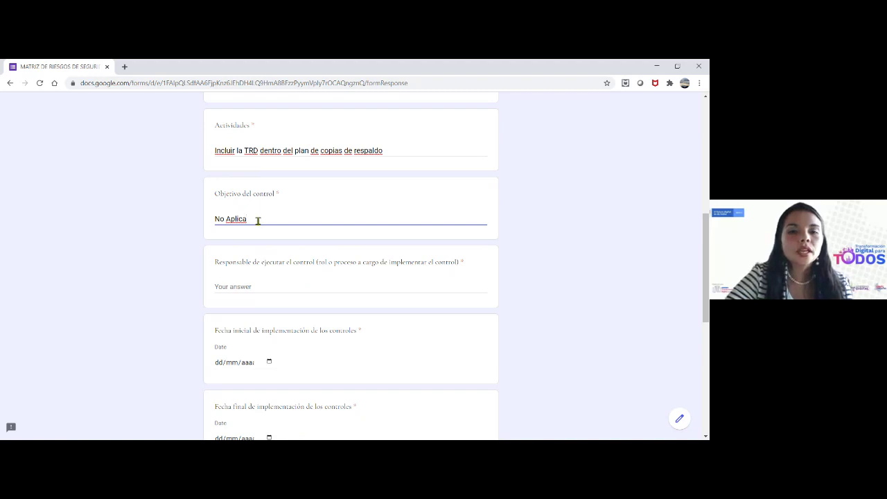
{"action": "left_click_drag", "start_coordinate": [257, 222], "coordinate": [206, 224]}
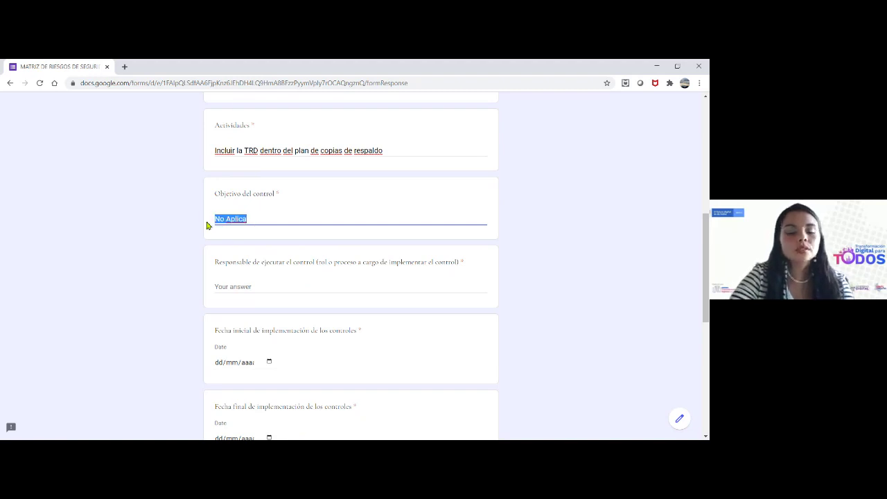
{"action": "type", "text": "M"}
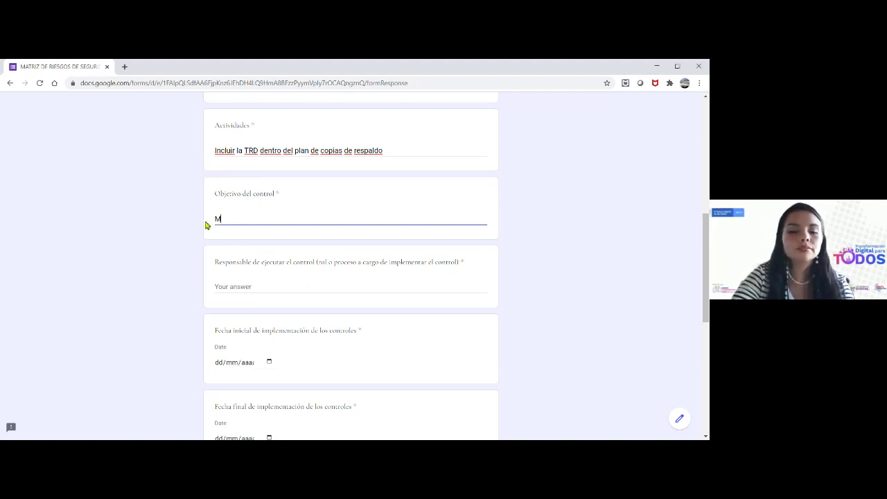
{"action": "type", "text": "itigar "}
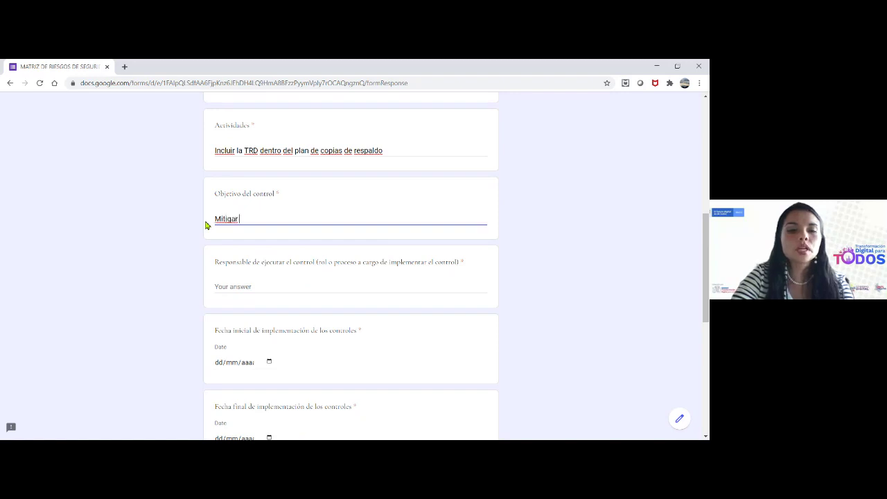
{"action": "type", "text": "el riesgo, "}
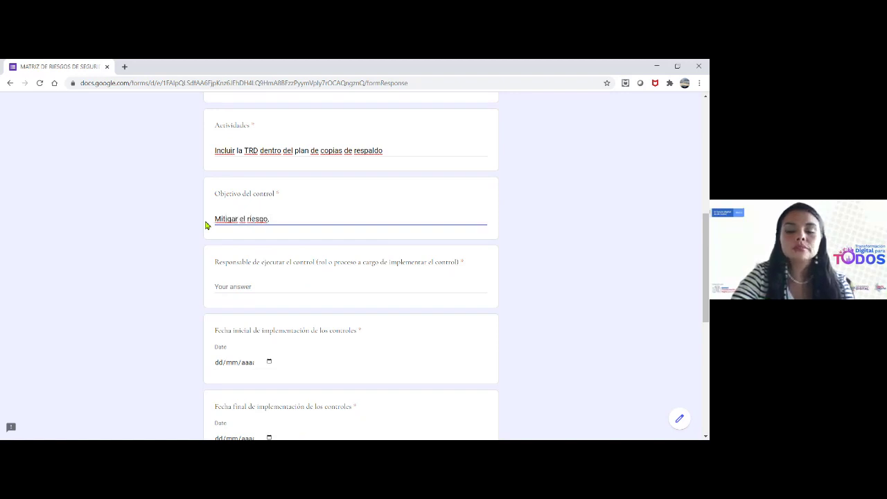
{"action": "type", "text": "para evitar a"}
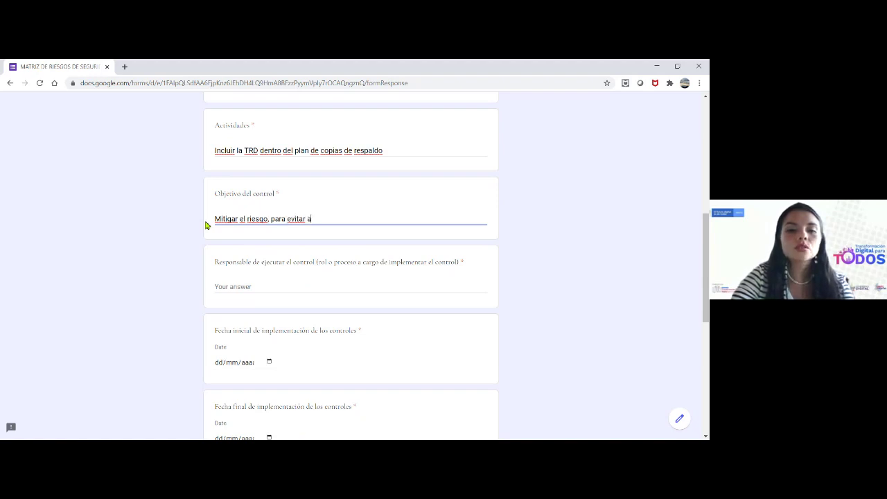
{"action": "type", "text": "ccesos no autorizados."}
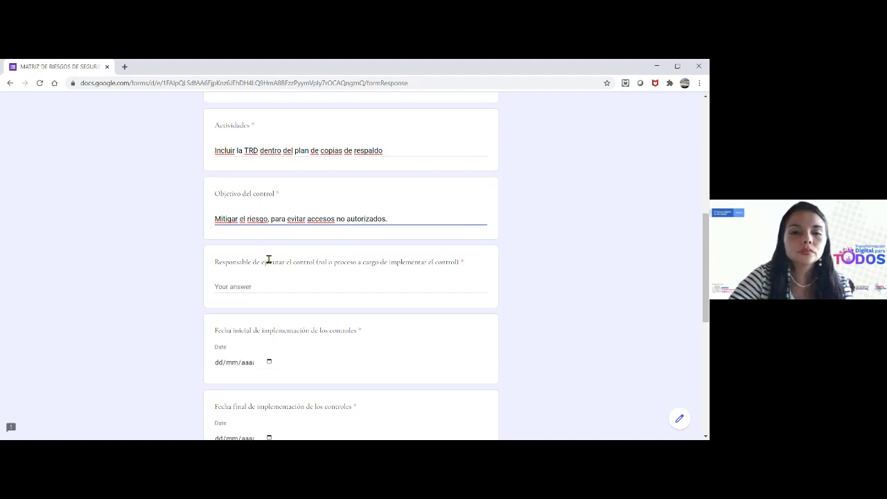
Enter "Líde de Proceso, Gestión de TI" as the Responsable de ejecutar el control
{"action": "scroll", "coordinate": [269, 259], "scroll_direction": "down", "scroll_amount": 3}
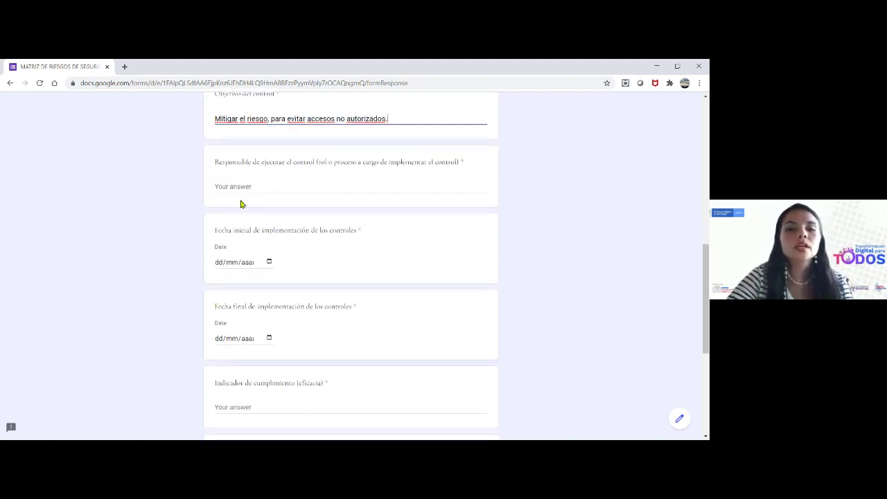
{"action": "left_click", "coordinate": [239, 188]}
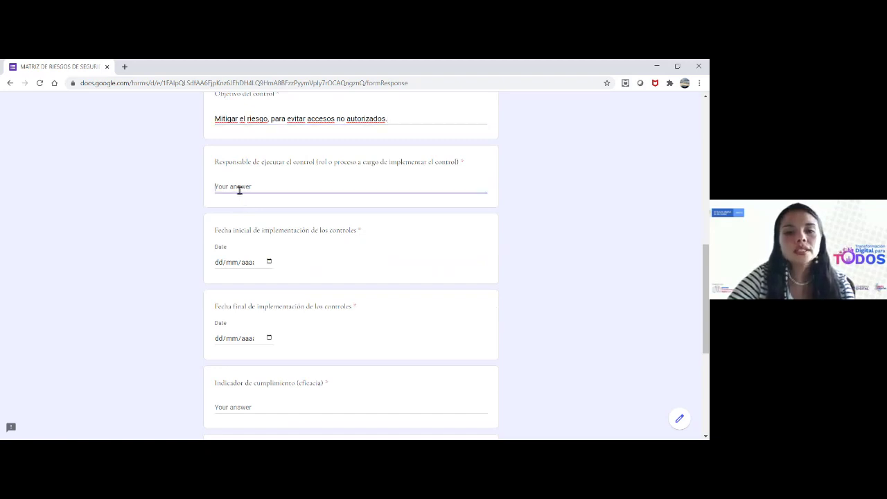
{"action": "scroll", "coordinate": [303, 167], "scroll_direction": "down", "scroll_amount": 1}
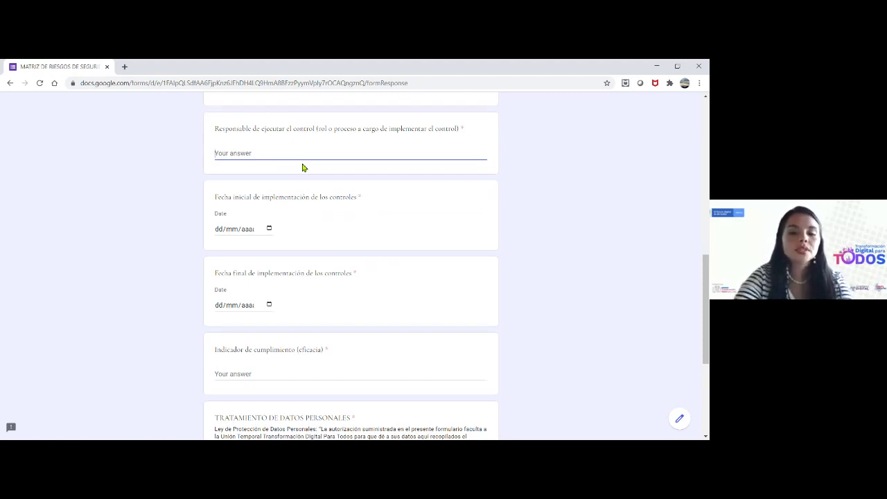
{"action": "type", "text": "Lpider"}
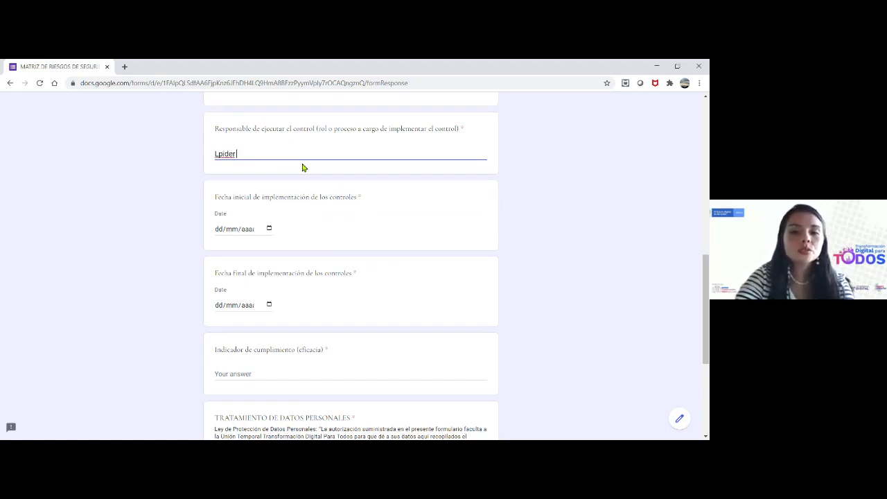
{"action": "key", "text": "BackSpace"}
{"action": "key", "text": "BackSpace"}
{"action": "key", "text": "BackSpace"}
{"action": "type", "text": "íde de Proceso, "}
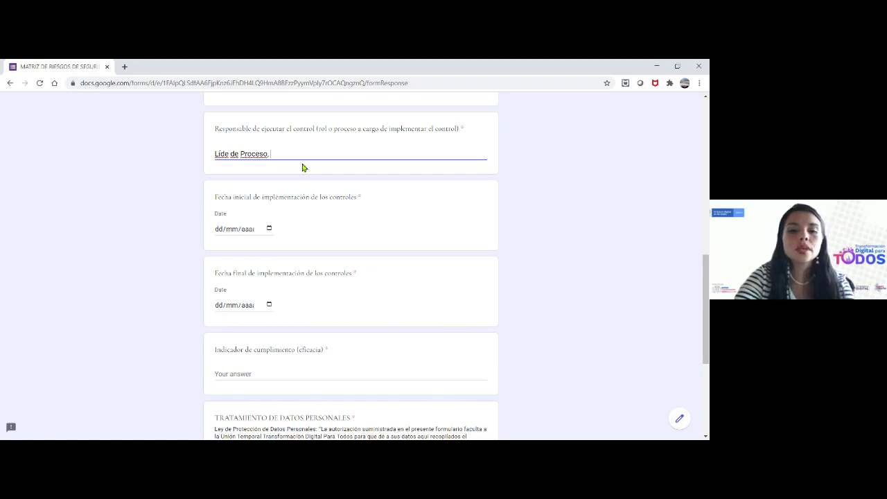
{"action": "type", "text": "Gestión de TI"}
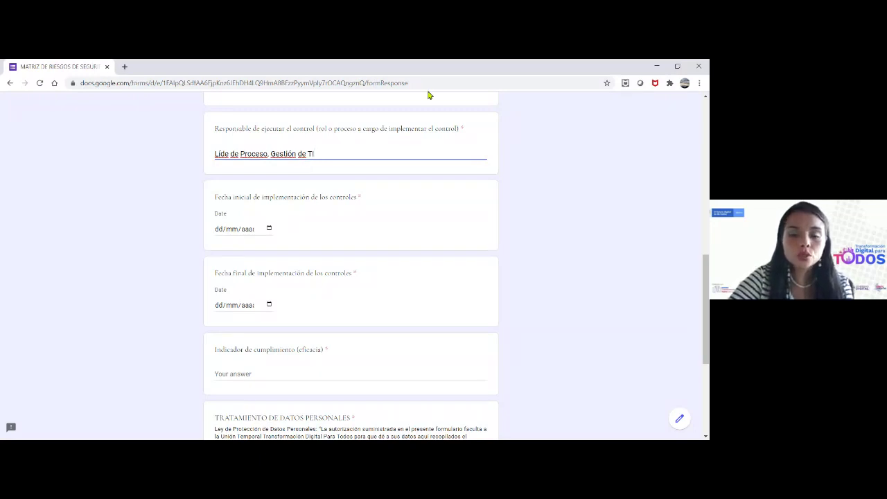
Set the controls' implementation dates to 29/08/2020 for Fecha inicial and 31/08/2020 for Fecha final
{"action": "scroll", "coordinate": [404, 206], "scroll_direction": "down", "scroll_amount": 1}
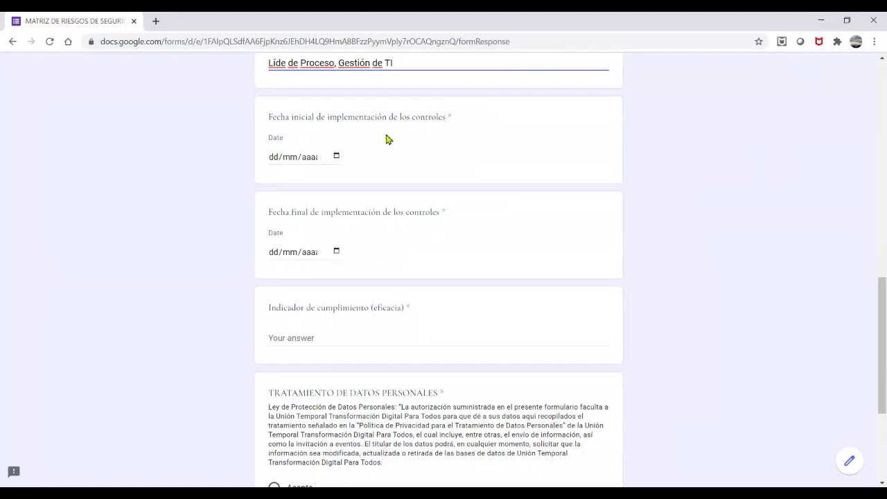
{"action": "left_click", "coordinate": [337, 156]}
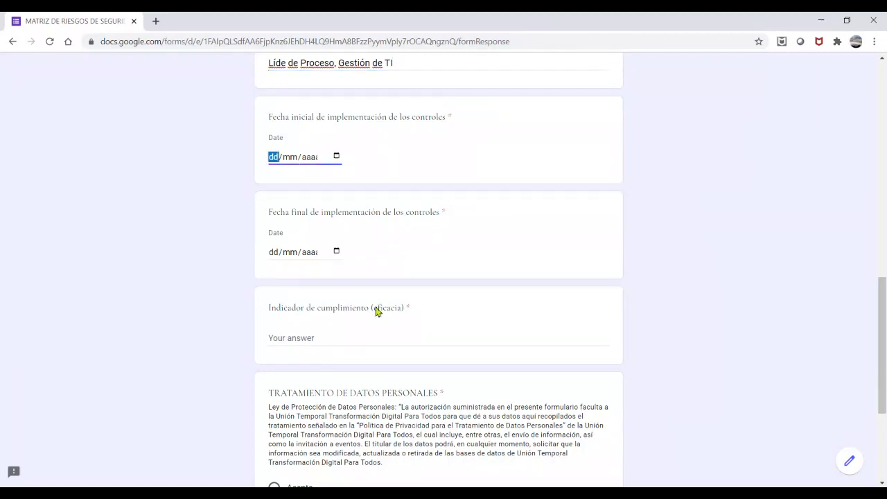
{"action": "type", "text": "29/08/2020"}
{"action": "left_click", "coordinate": [336, 253]}
{"action": "type", "text": "31/08/2020"}
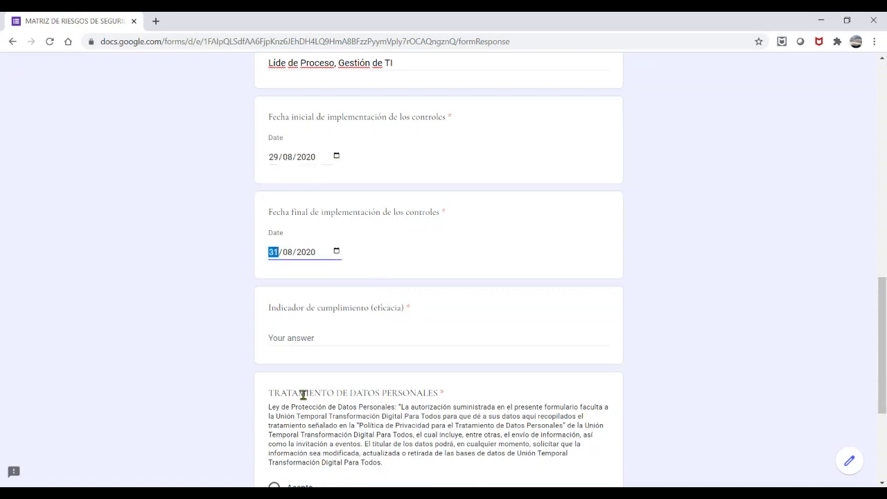
Choose Acepto under Tratamiento de datos personales
{"action": "scroll", "coordinate": [436, 323], "scroll_direction": "down", "scroll_amount": 1}
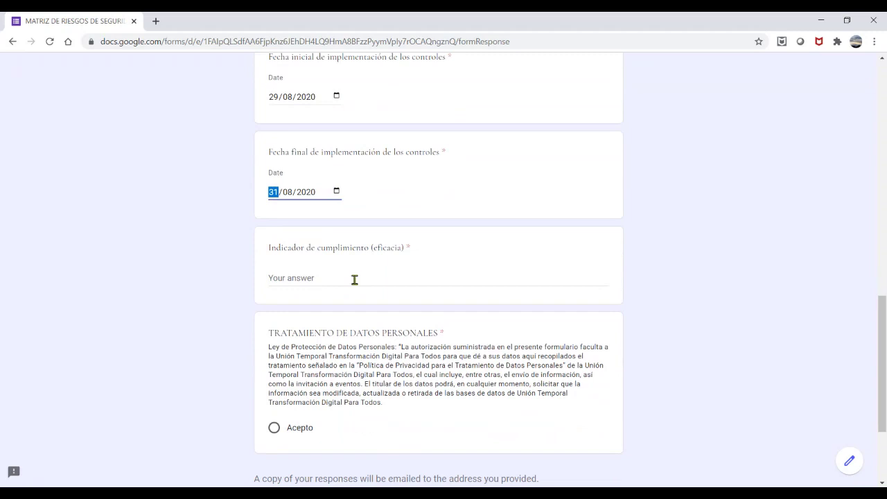
{"action": "left_click", "coordinate": [354, 280]}
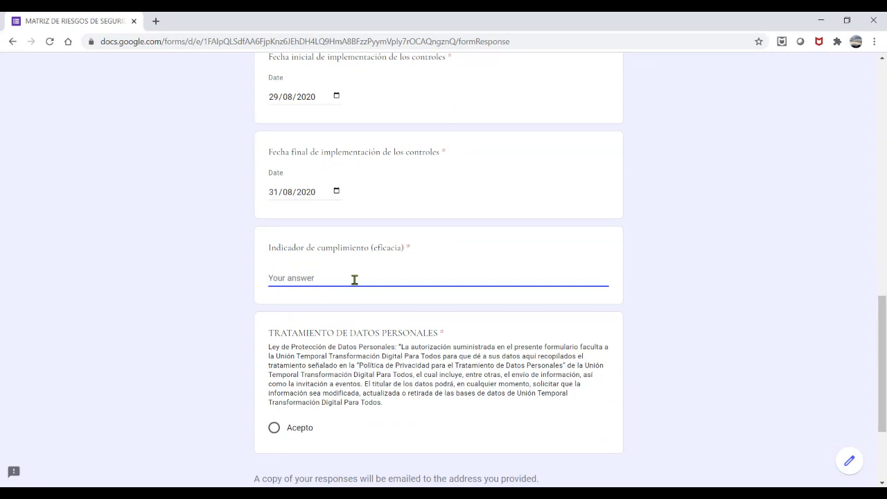
{"action": "left_click", "coordinate": [272, 431]}
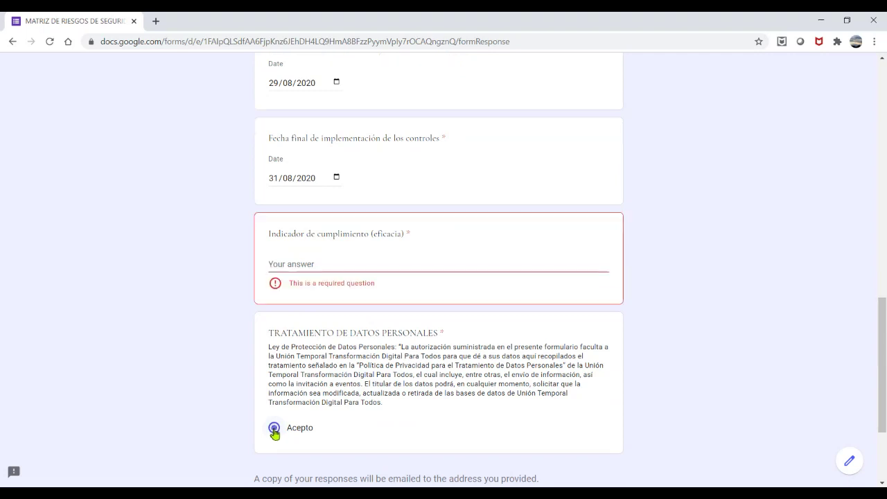
Enter "% de avance o cumplimiento del control" as the Indicador de cumplimiento (eficacia)
{"action": "left_click", "coordinate": [327, 269]}
{"action": "type", "text": "%"}
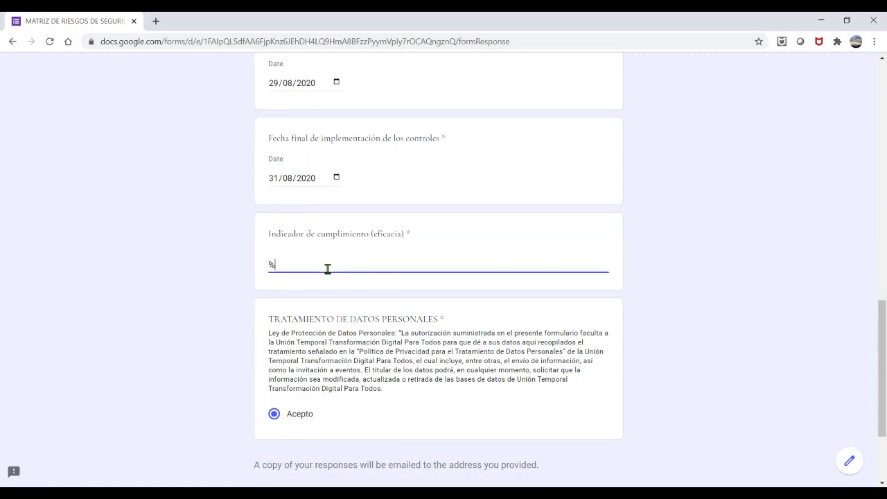
{"action": "type", "text": " de c"}
{"action": "key", "text": "BackSpace"}
{"action": "type", "text": "avance"}
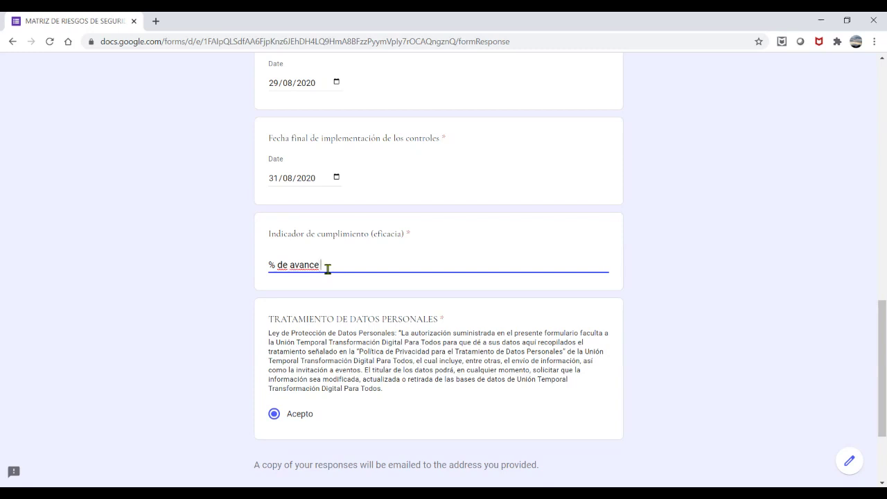
{"action": "type", "text": " o cumplimiento del control"}
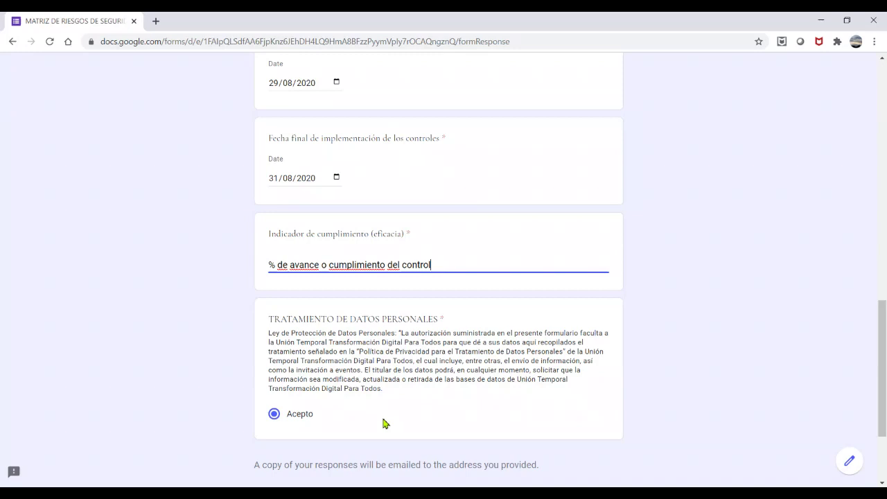
{"action": "scroll", "coordinate": [360, 425], "scroll_direction": "down", "scroll_amount": 2}
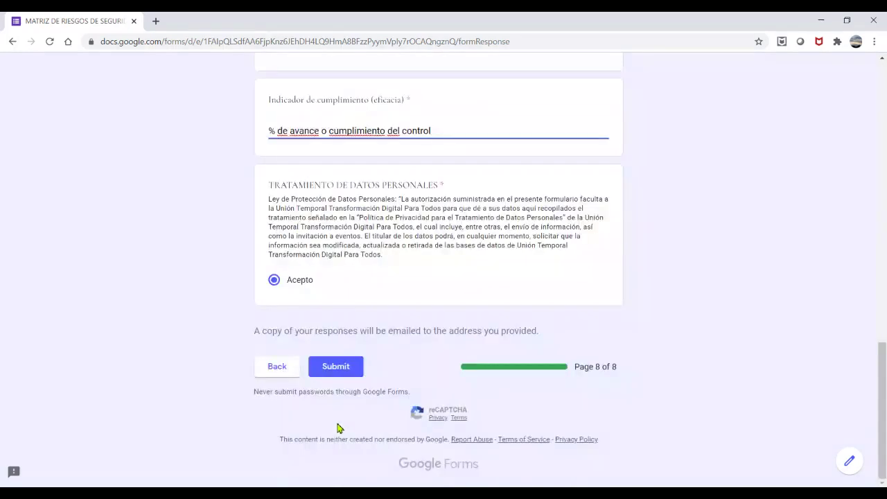